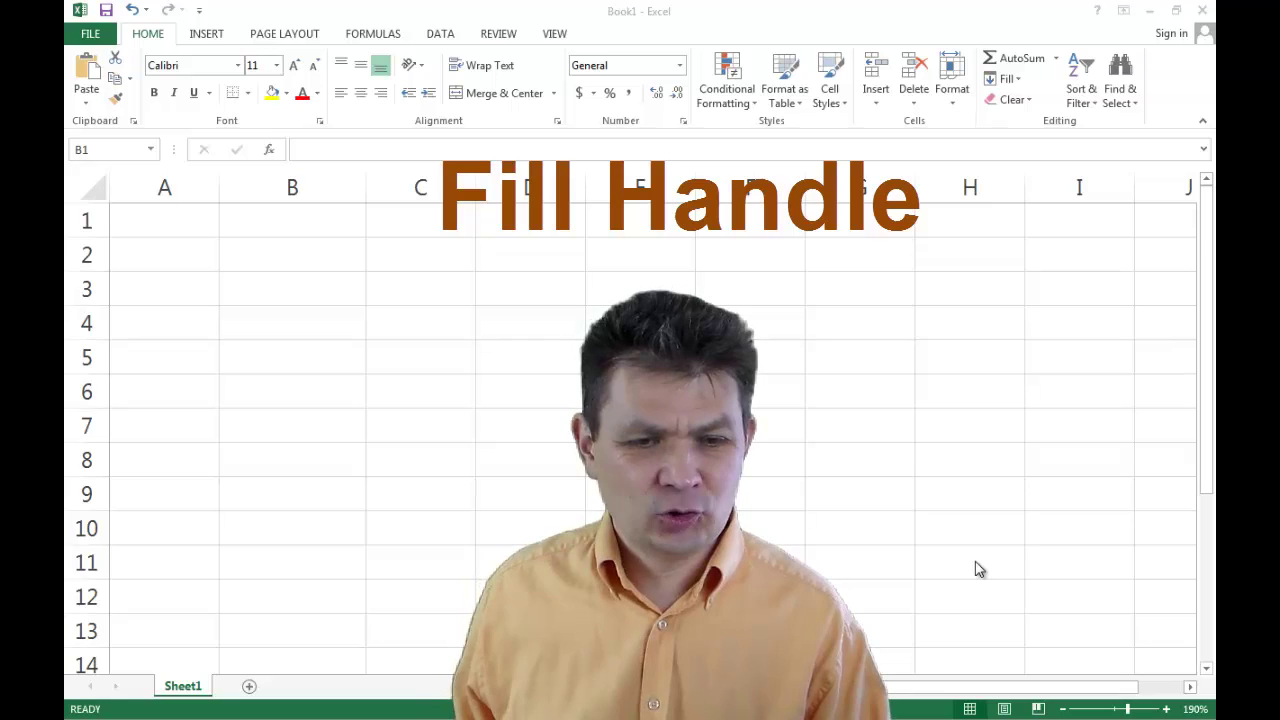
Select cell B2 and extend the selection to the range B2:C5.
{"action": "left_click", "coordinate": [307, 257]}
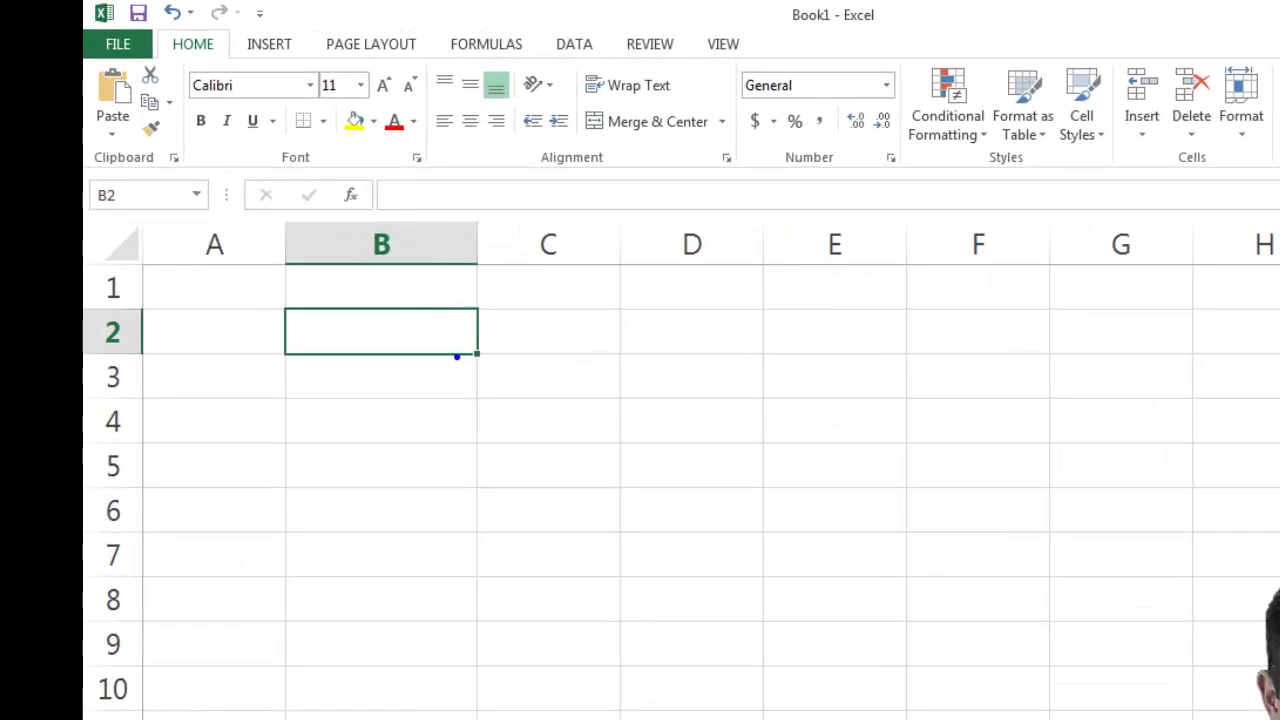
{"action": "left_click", "coordinate": [477, 354]}
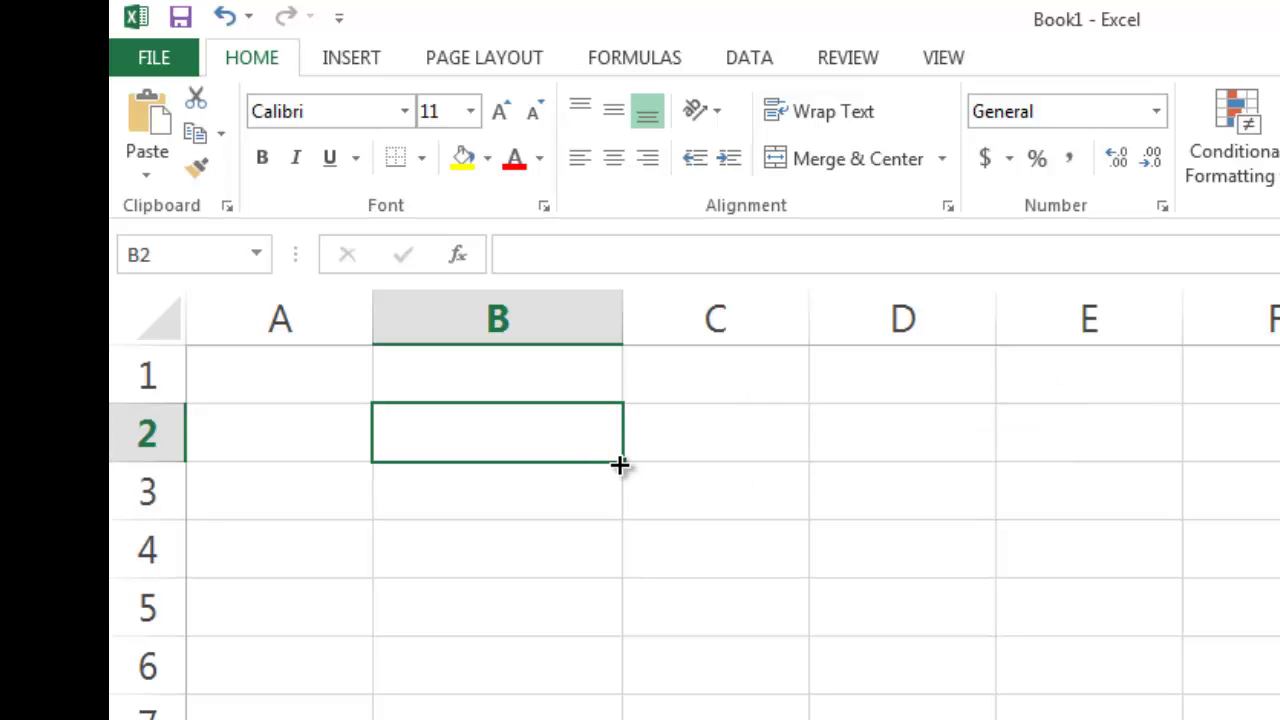
{"action": "left_click_drag", "start_coordinate": [577, 434], "coordinate": [806, 590]}
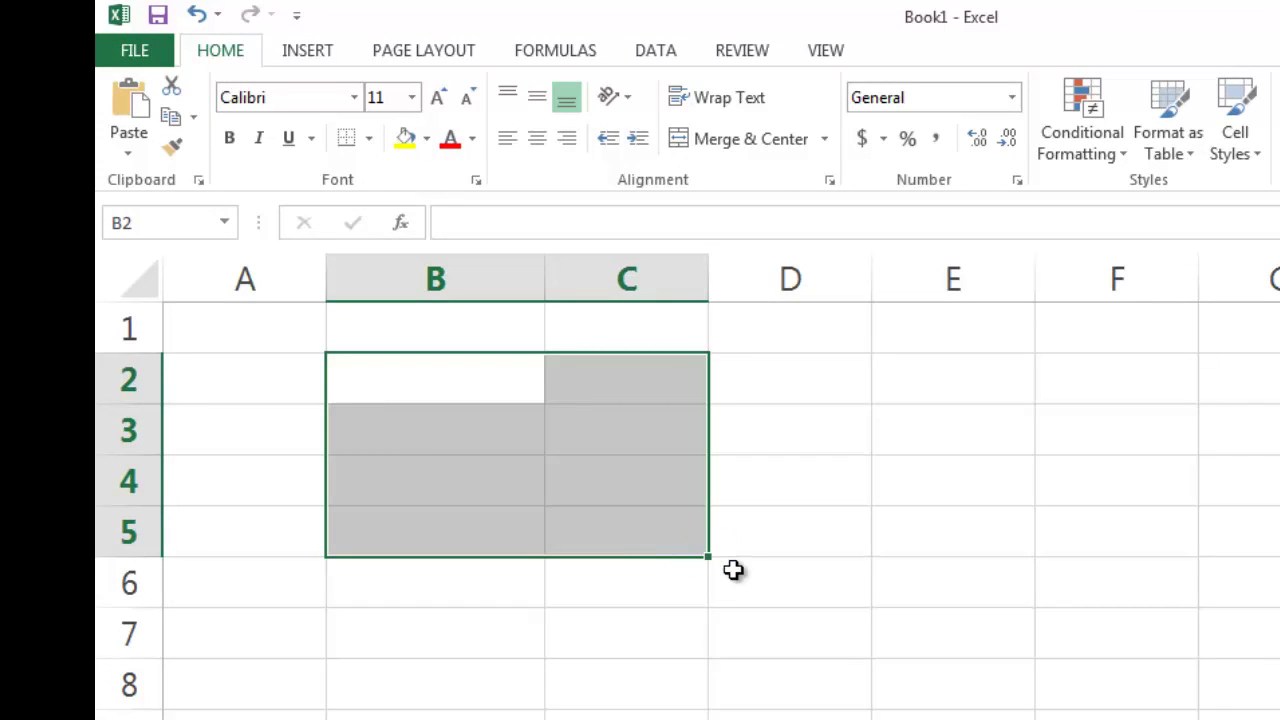
Enter 1 in cell B2 and fill it down to B11 as a series from 1 to 10.
{"action": "left_click", "coordinate": [490, 380]}
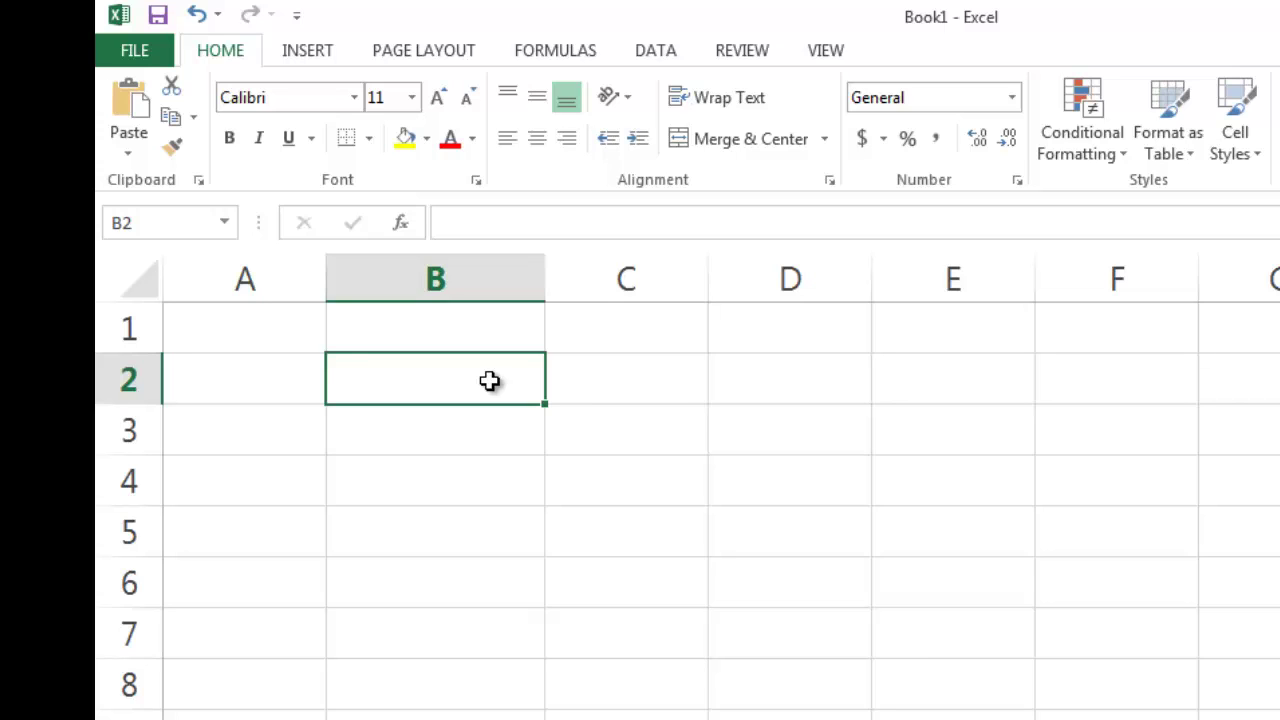
{"action": "type", "text": "1"}
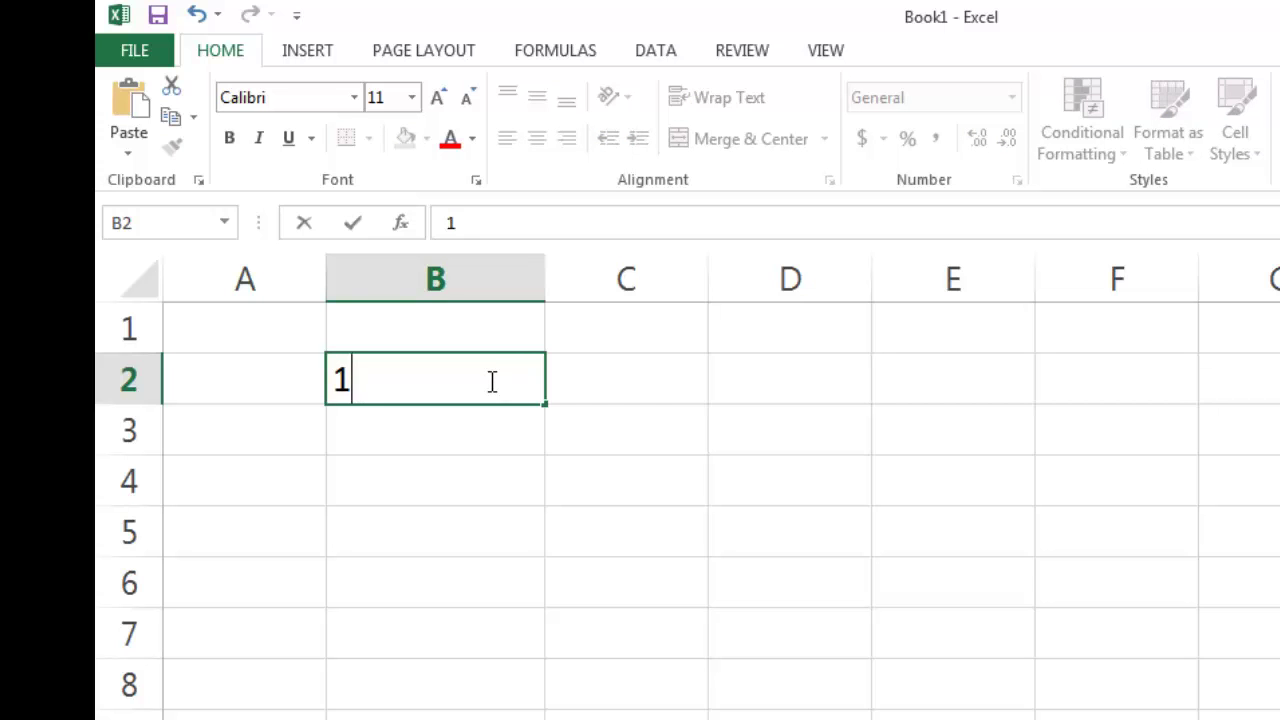
{"action": "key", "text": "ctrl+Return"}
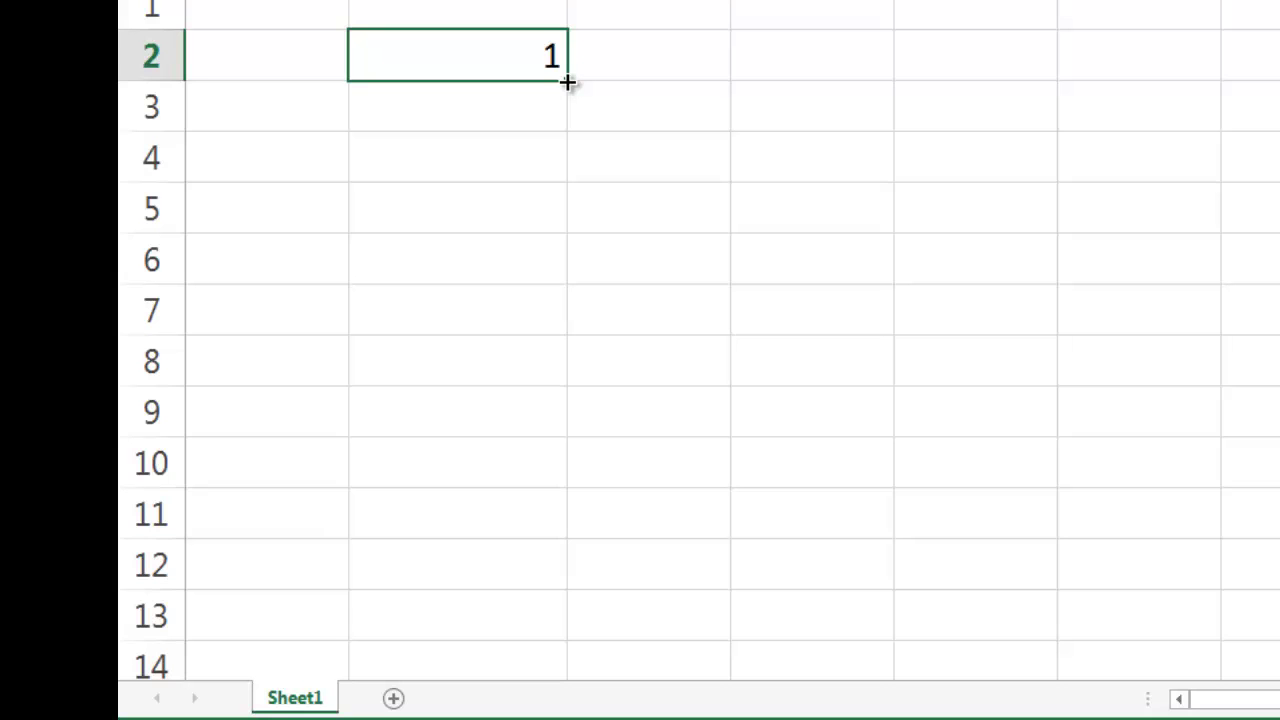
{"action": "left_click_drag", "start_coordinate": [567, 82], "coordinate": [569, 537]}
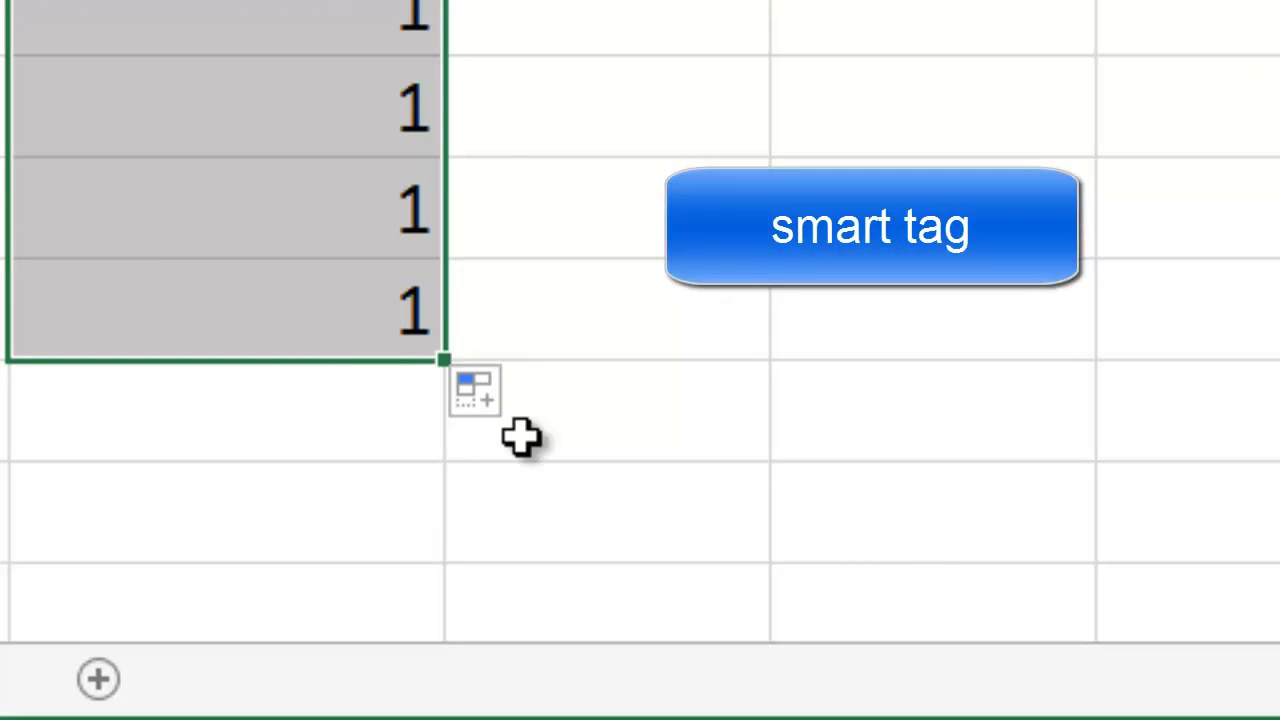
{"action": "left_click", "coordinate": [477, 393]}
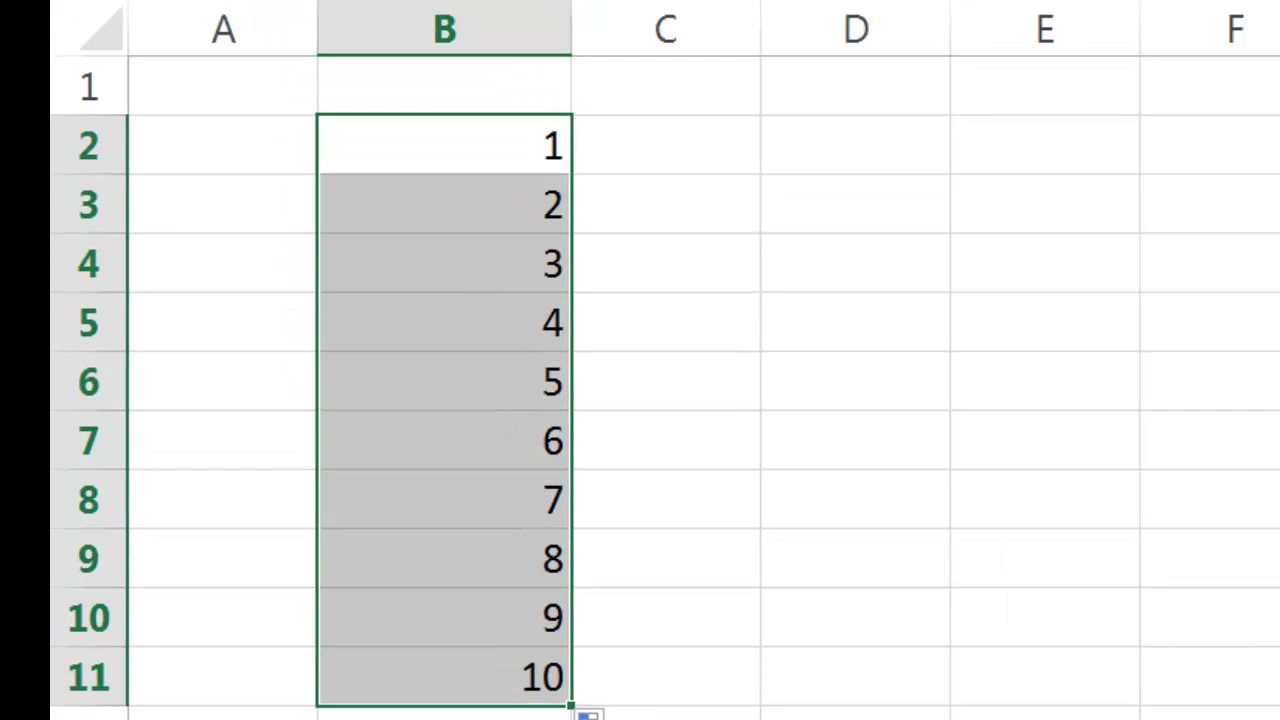
Enter 2 in C2 and 5 in C3, and extend their pattern down to C11.
{"action": "left_click", "coordinate": [735, 155]}
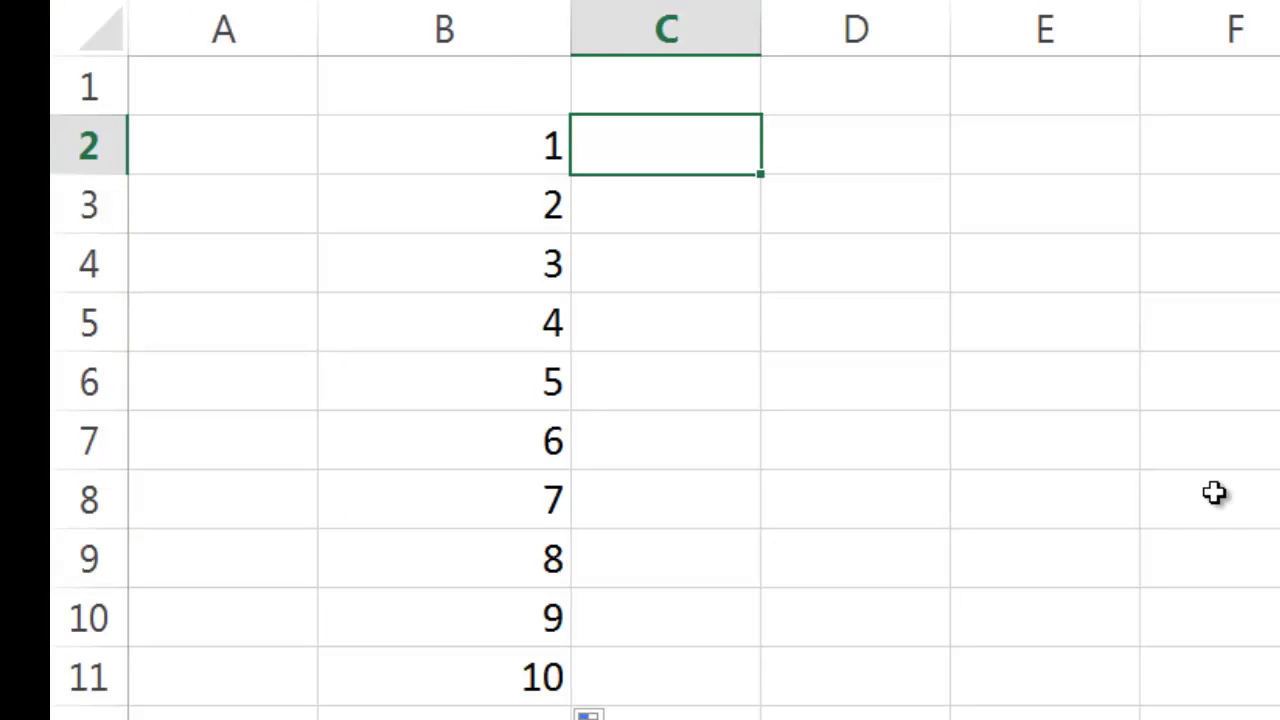
{"action": "type", "text": "2"}
{"action": "key", "text": "Return"}
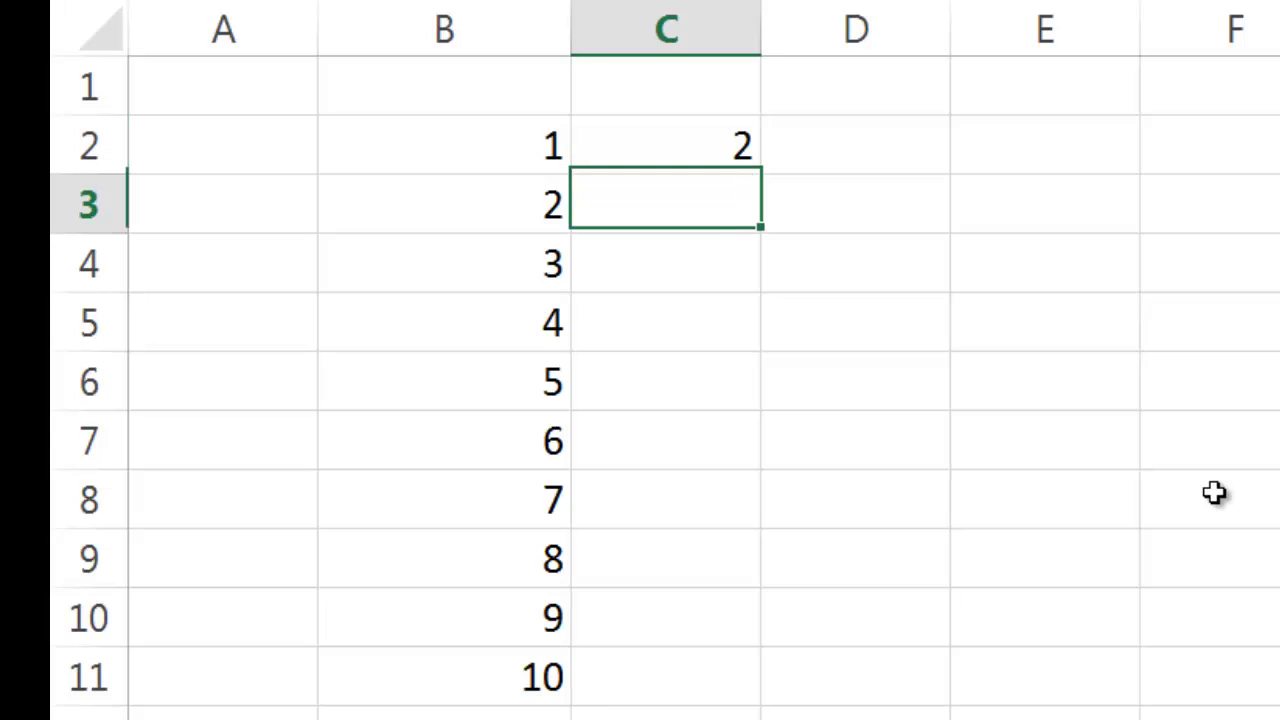
{"action": "type", "text": "5"}
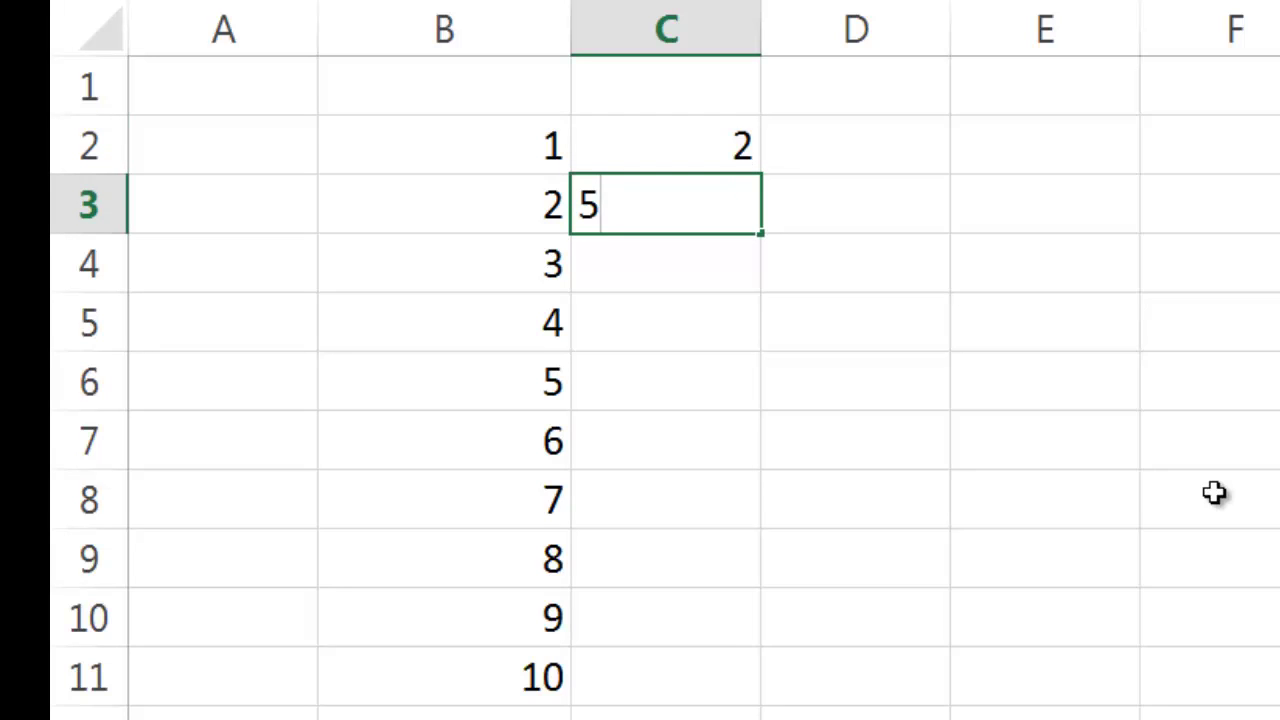
{"action": "key", "text": "ctrl+Return"}
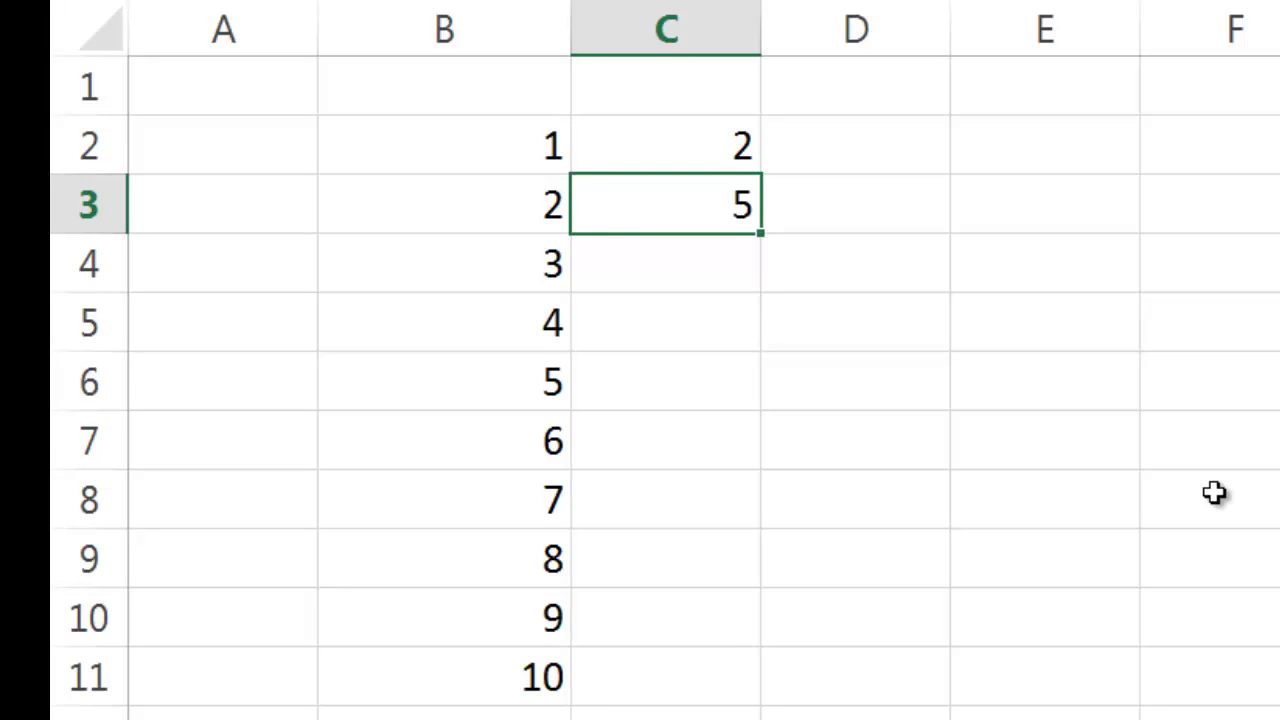
{"action": "left_click_drag", "start_coordinate": [657, 143], "coordinate": [667, 205]}
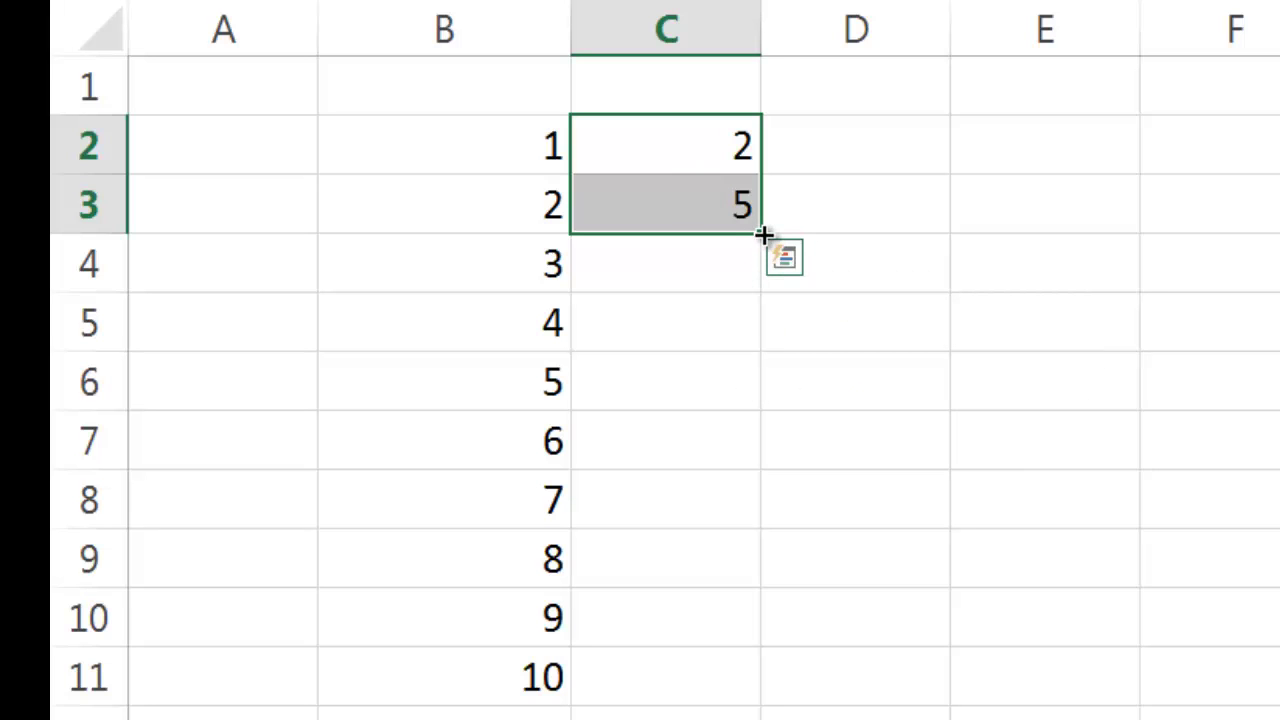
{"action": "left_click_drag", "start_coordinate": [763, 234], "coordinate": [758, 708]}
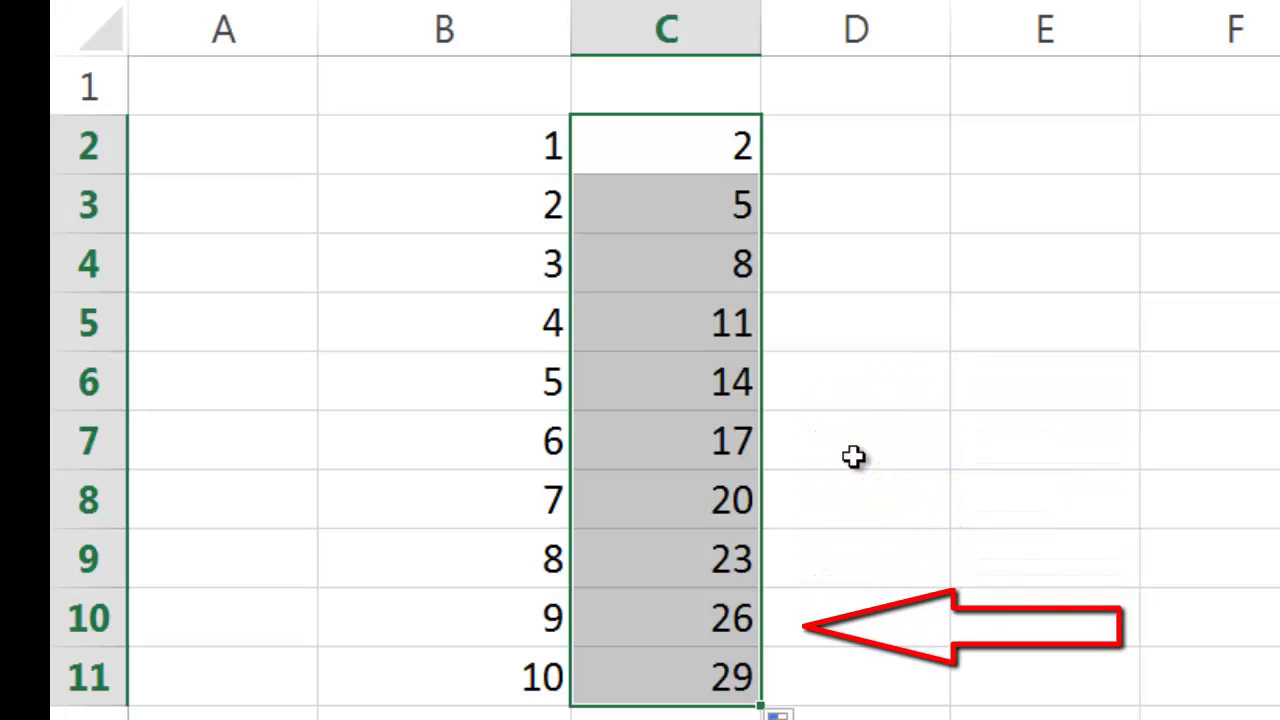
Widen column D and enter the time 9:00 in cell D2, keeping that cell selected.
{"action": "left_click", "coordinate": [883, 137]}
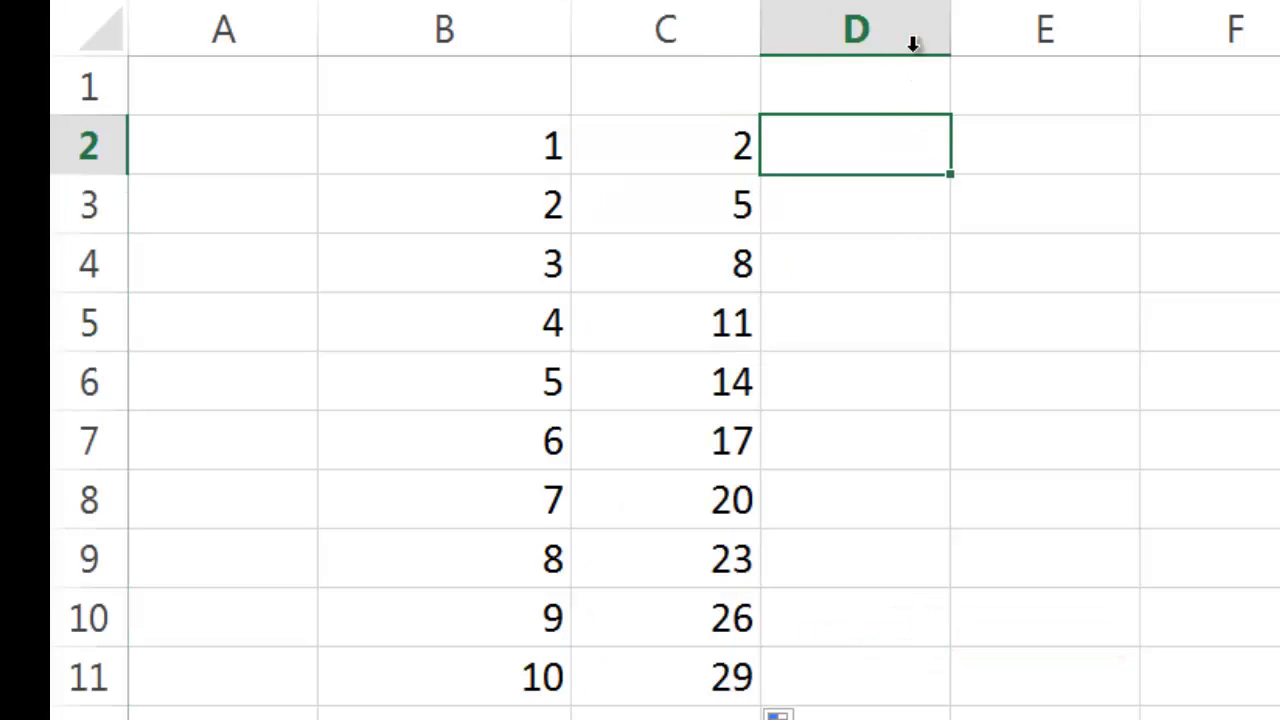
{"action": "left_click_drag", "start_coordinate": [951, 20], "coordinate": [1027, 23]}
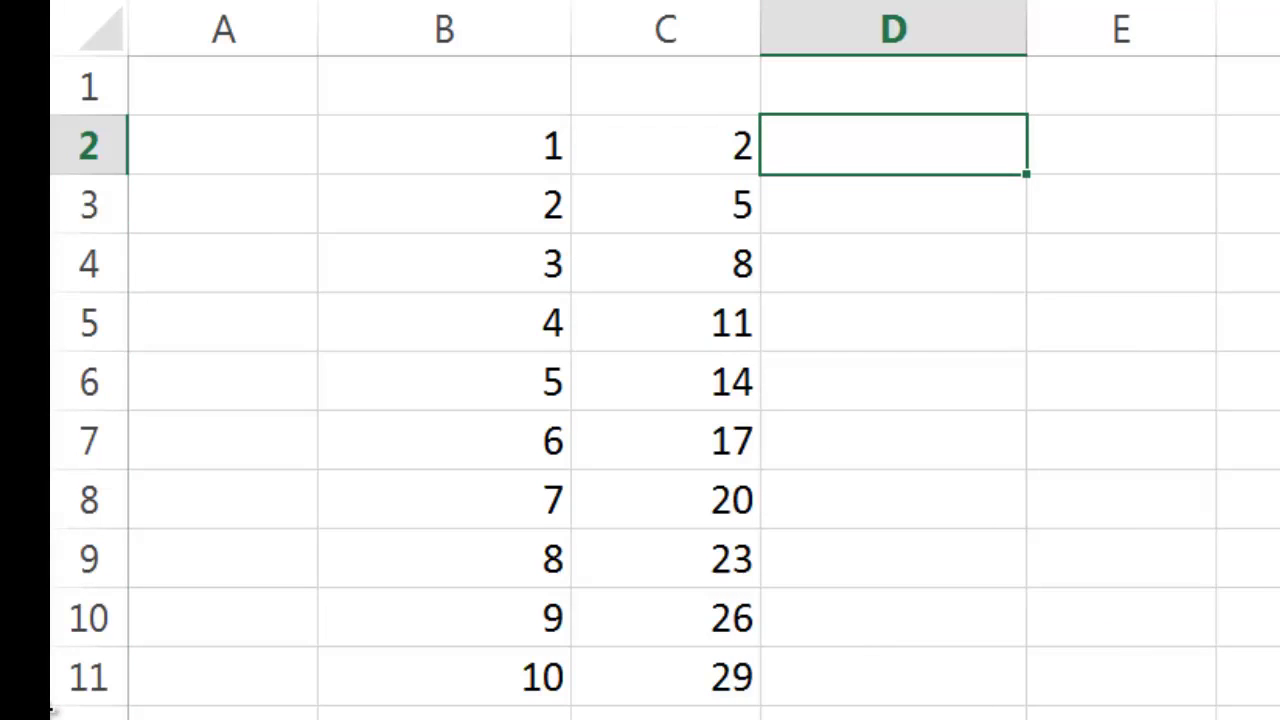
{"action": "type", "text": "9:9:"}
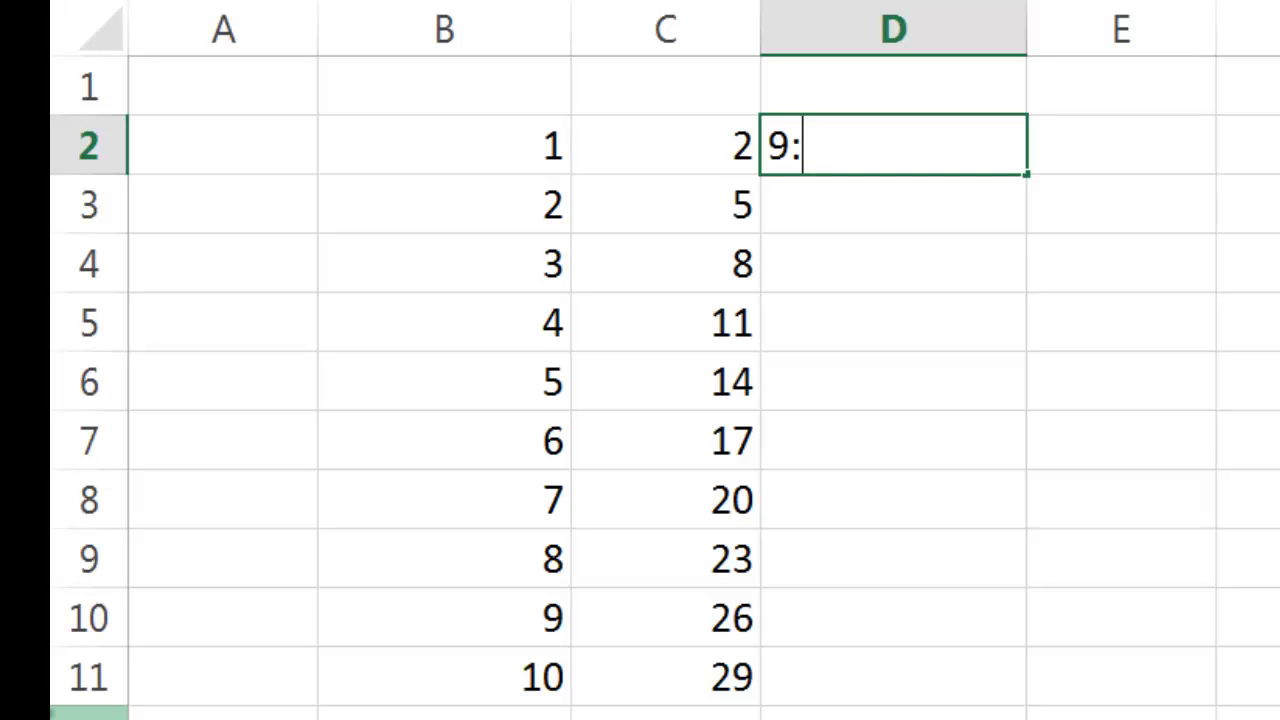
{"action": "type", "text": "00"}
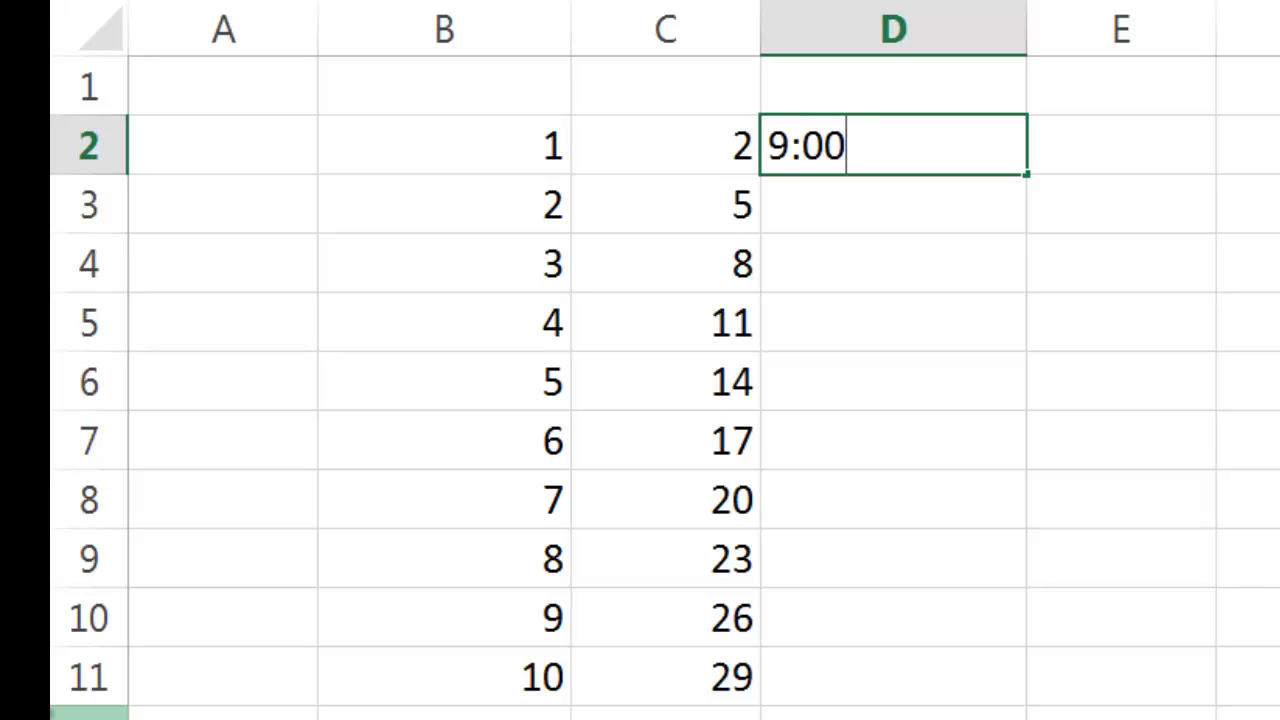
{"action": "key", "text": "ctrl+Return"}
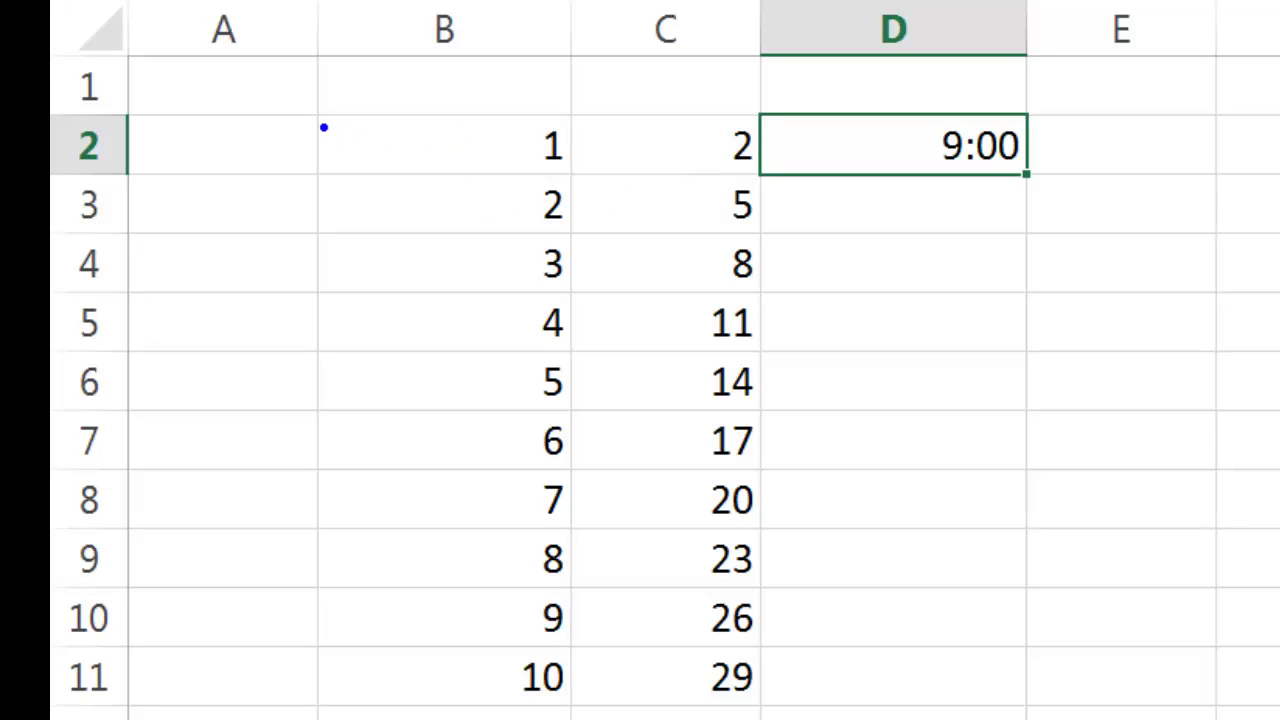
{"action": "mouse_move", "coordinate": [314, 113]}
{"action": "left_mouse_down"}
{"action": "mouse_move", "coordinate": [654, 457]}
{"action": "mouse_move", "coordinate": [765, 712]}
{"action": "left_mouse_up"}
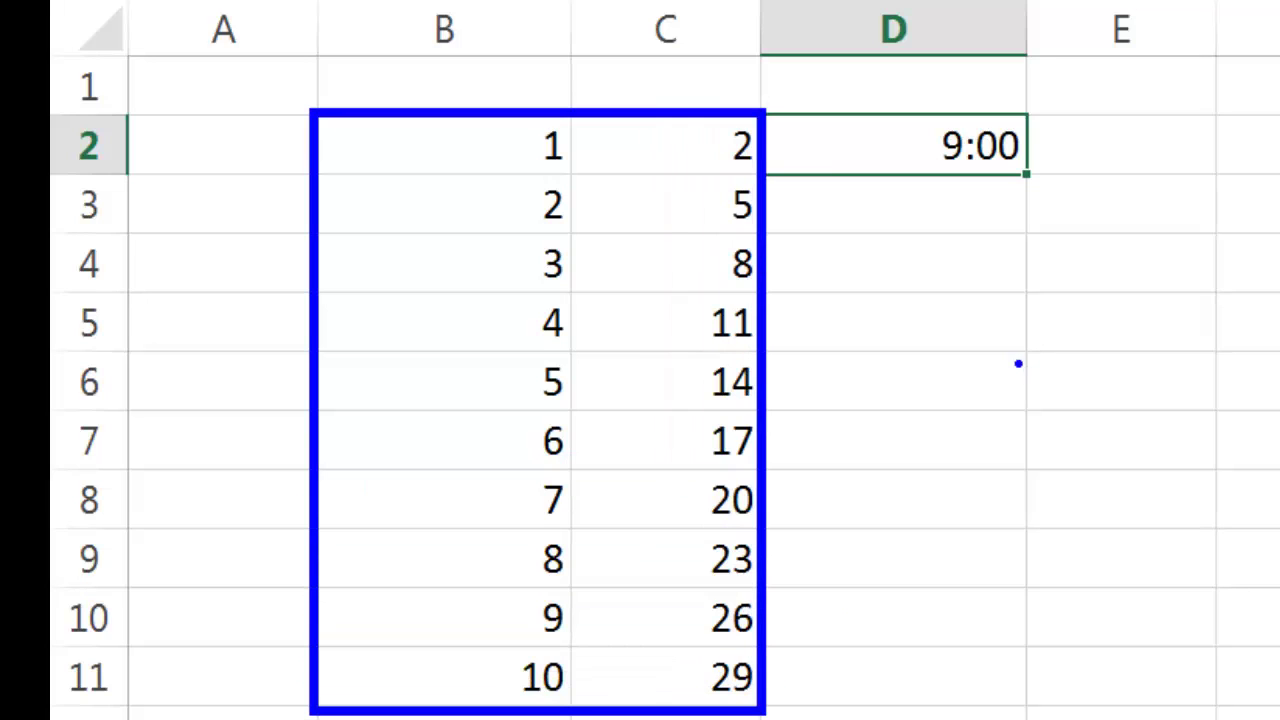
{"action": "left_click_drag", "start_coordinate": [758, 109], "coordinate": [1034, 181]}
{"action": "key", "text": "Escape"}
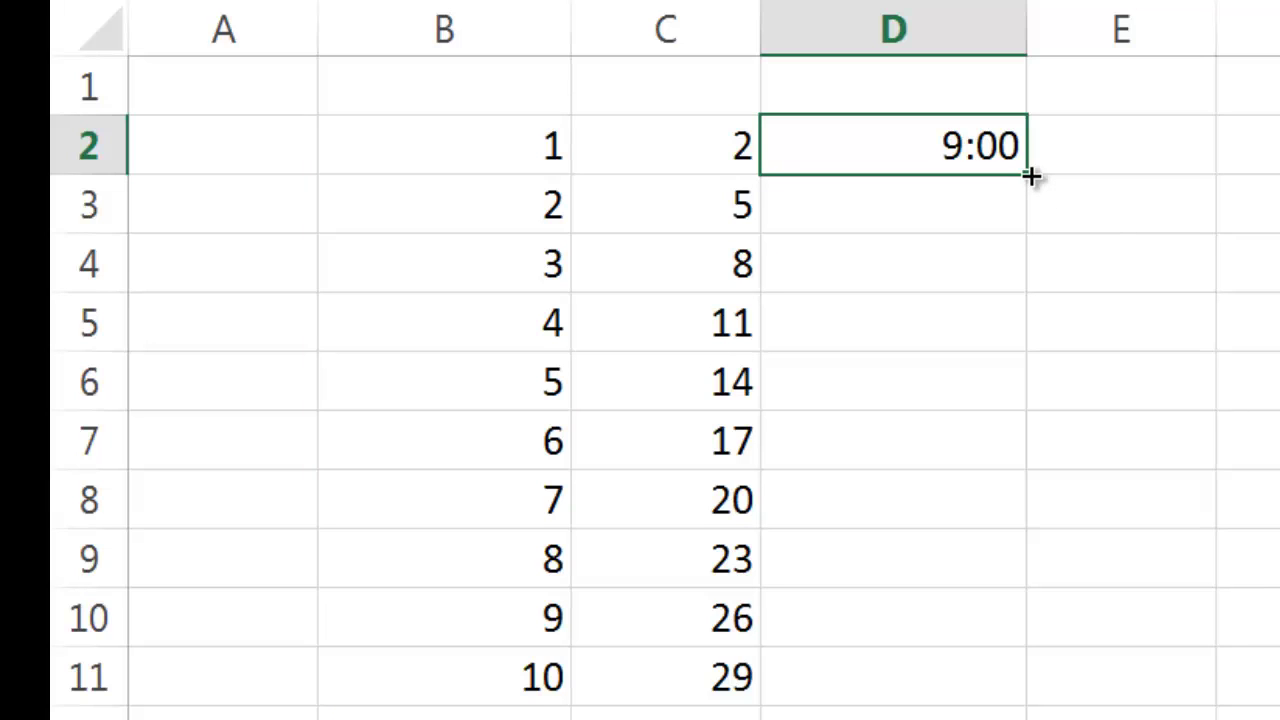
Auto-fill the time in D2 down to D11 in hourly steps, alongside the adjacent data.
{"action": "double_click", "coordinate": [1032, 176]}
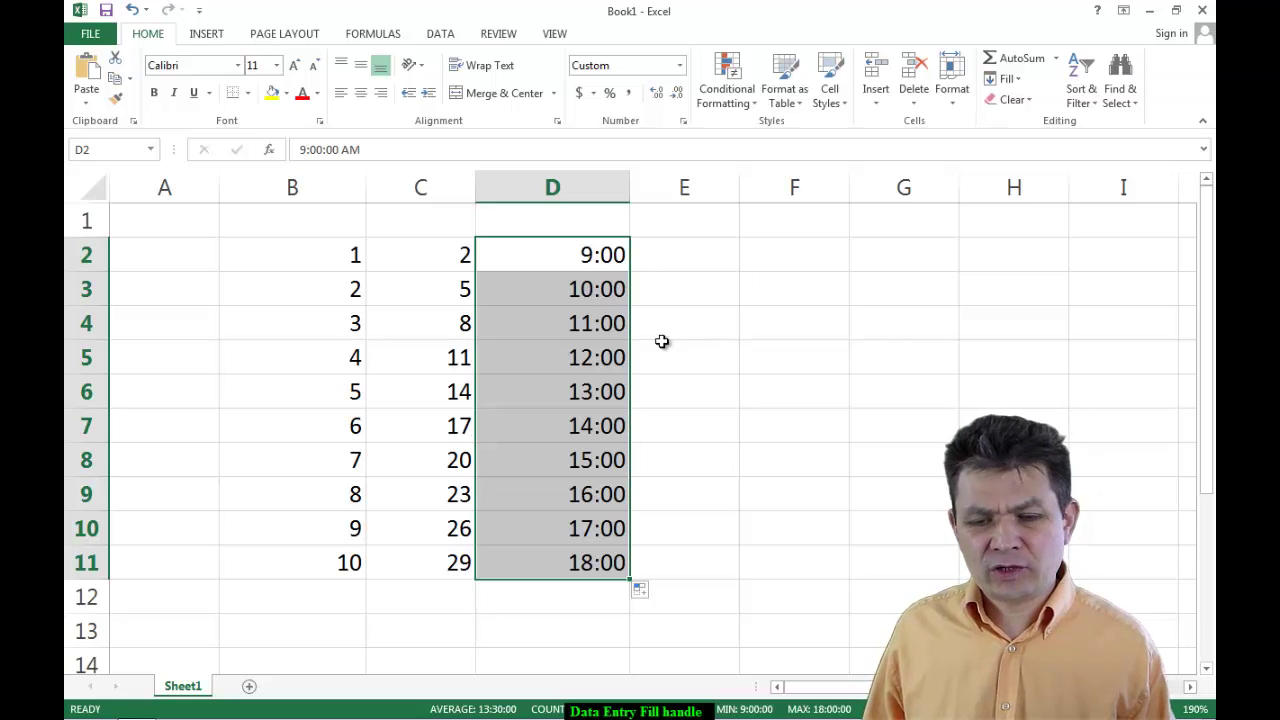
Enter Monday in cell E2 and auto-fill the weekday names down to E11.
{"action": "left_click", "coordinate": [680, 259]}
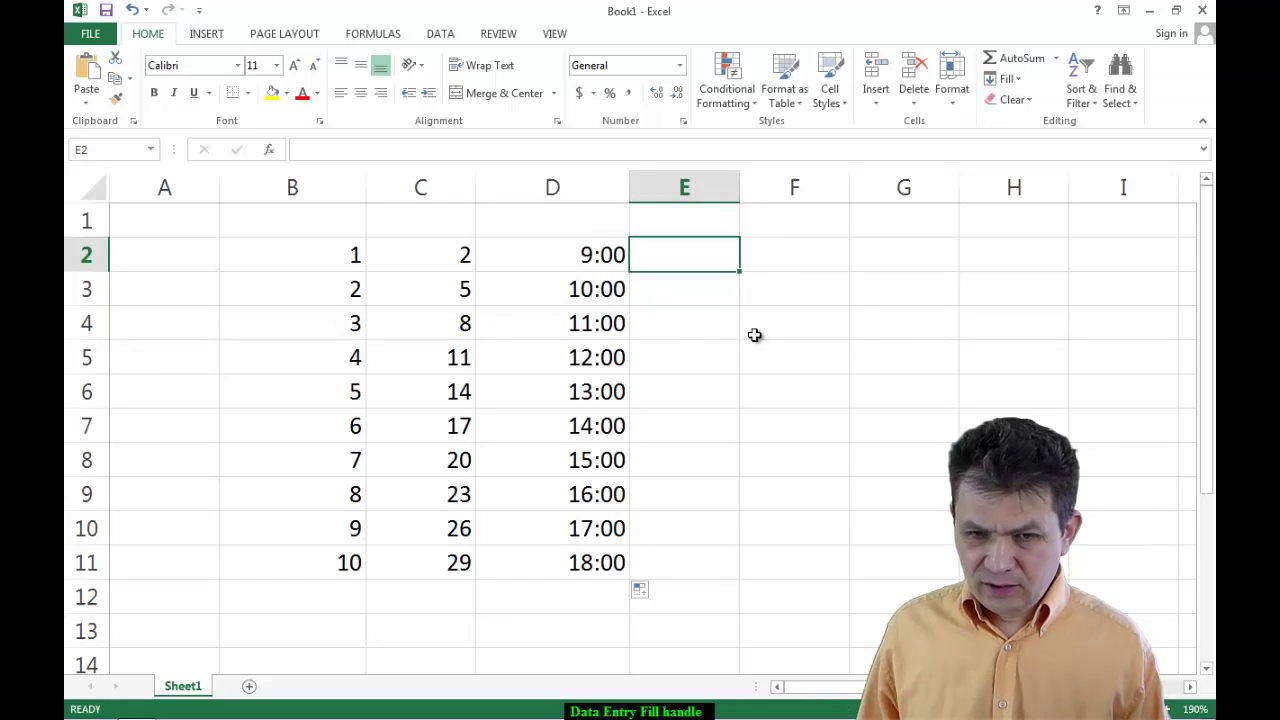
{"action": "type", "text": "Monday"}
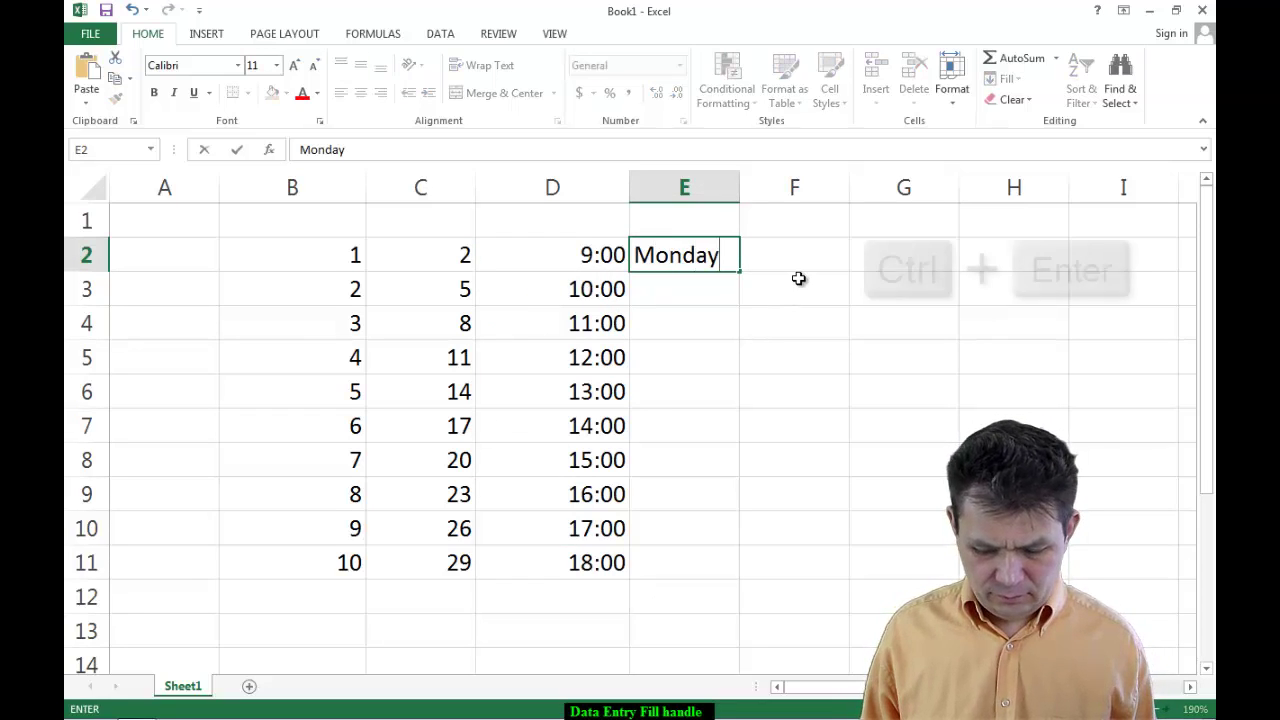
{"action": "key", "text": "ctrl+Return"}
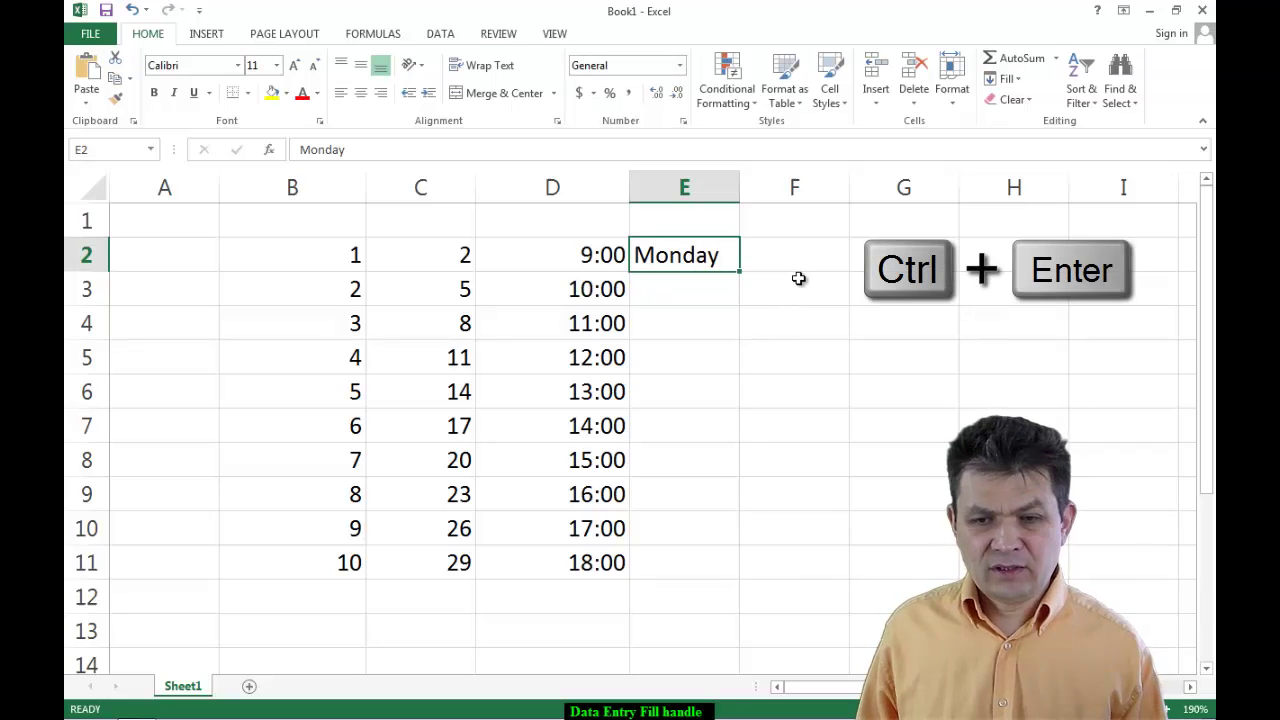
{"action": "left_click_drag", "start_coordinate": [738, 273], "coordinate": [738, 274]}
{"action": "double_click", "coordinate": [738, 273]}
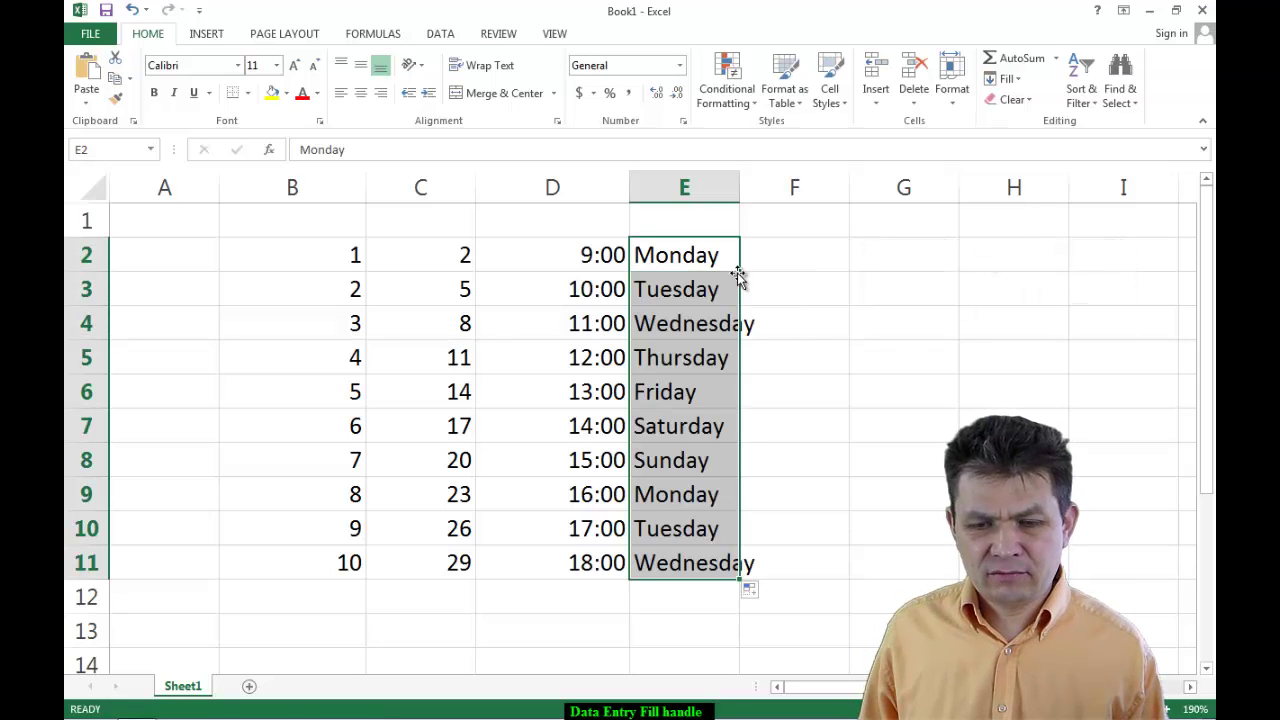
Enter Mon in cell F2 and auto-fill the abbreviated weekday names down to F11.
{"action": "left_click", "coordinate": [808, 256]}
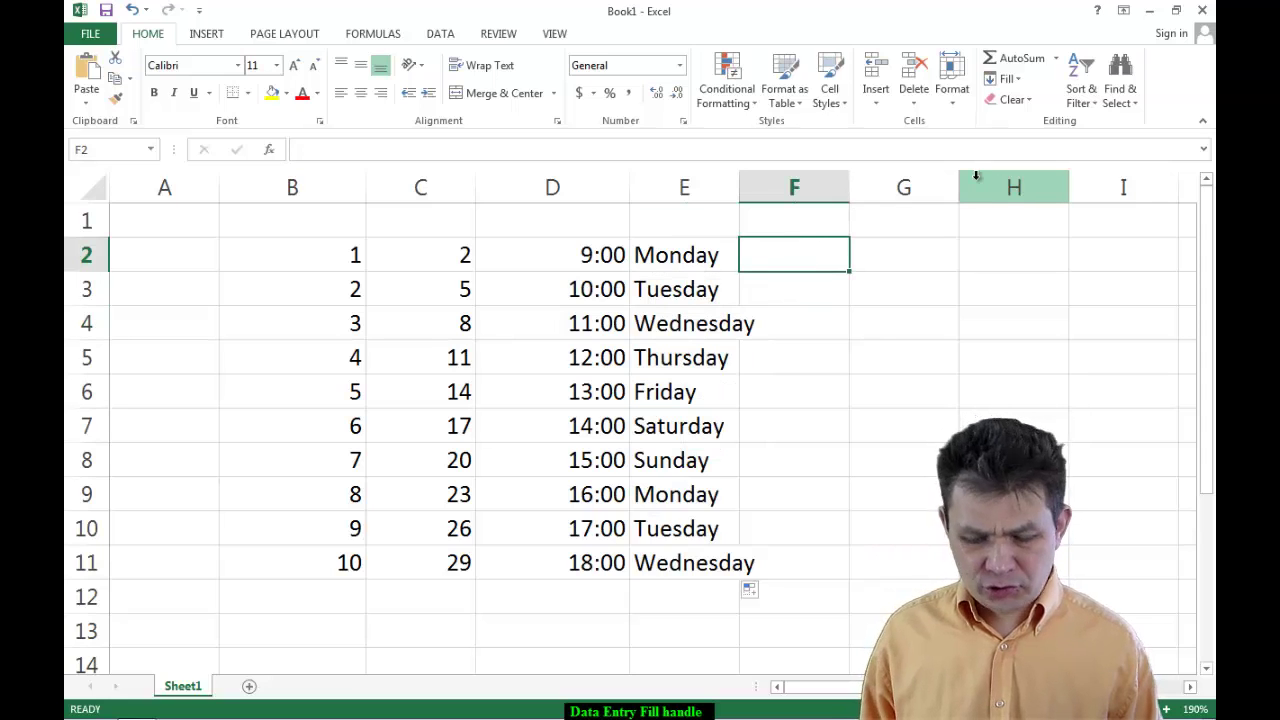
{"action": "type", "text": "Mn"}
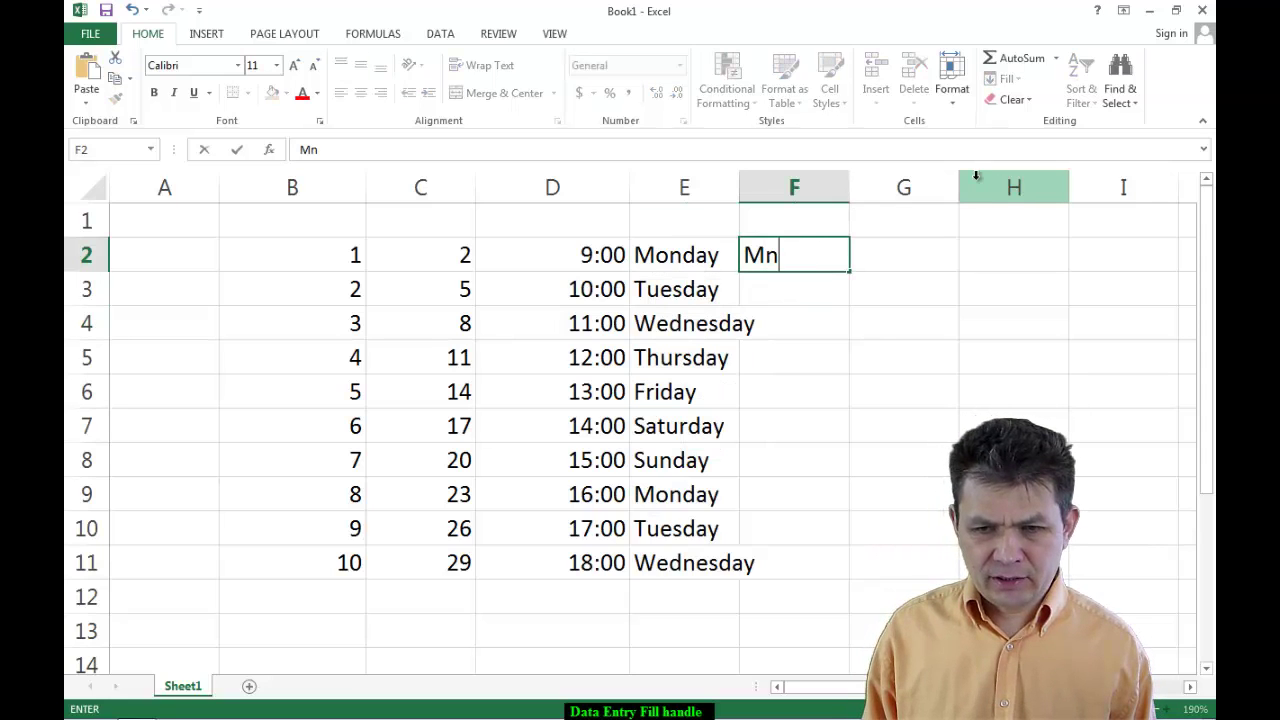
{"action": "key", "text": "BackSpace"}
{"action": "type", "text": "on"}
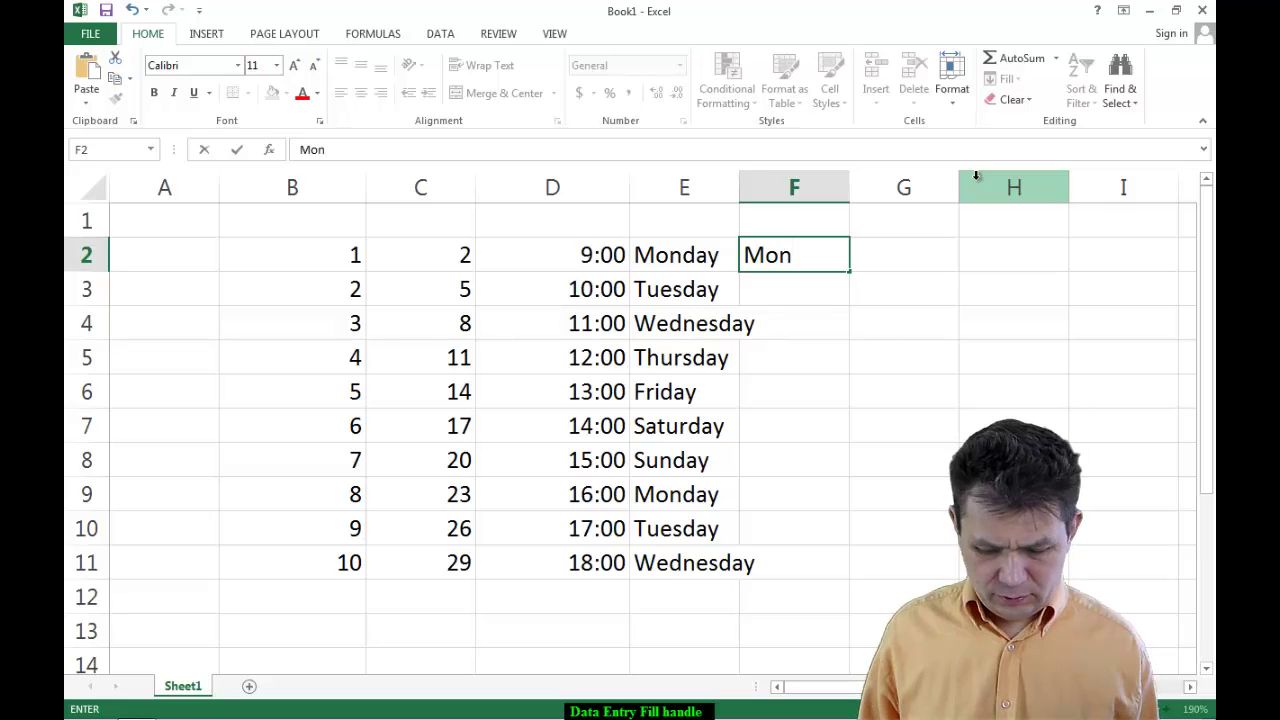
{"action": "key", "text": "ctrl+Return"}
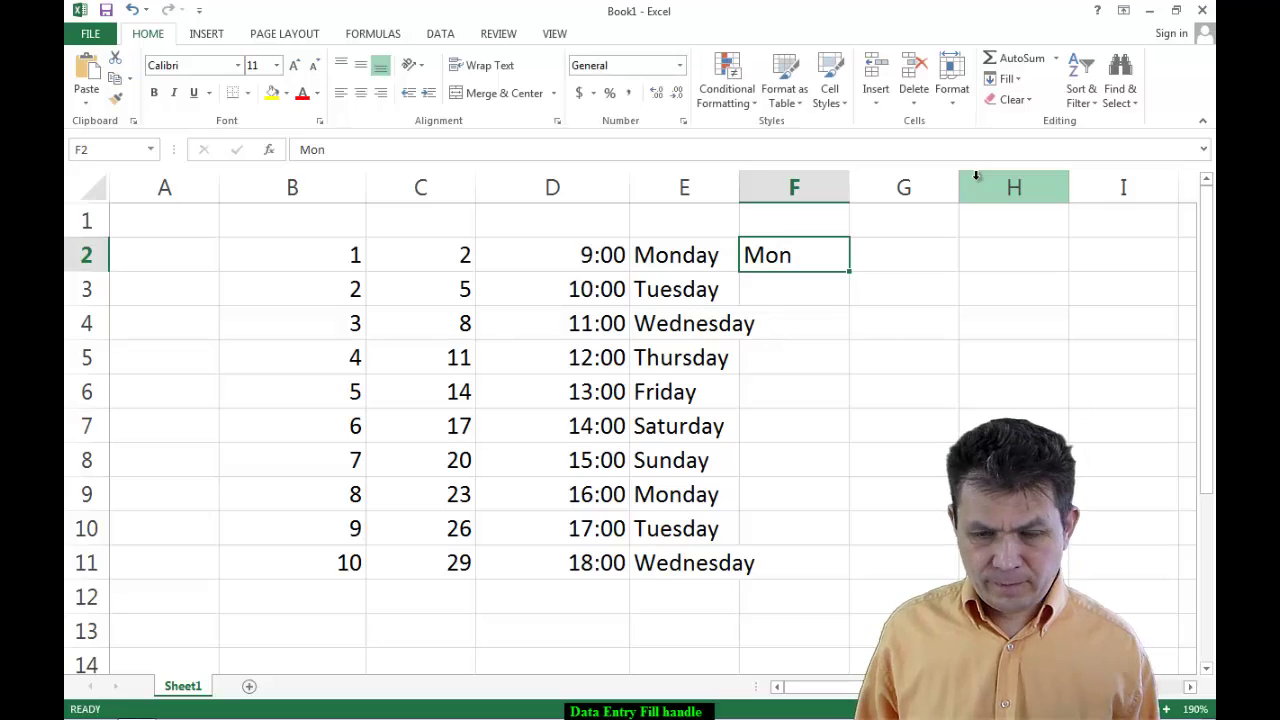
{"action": "double_click", "coordinate": [849, 271]}
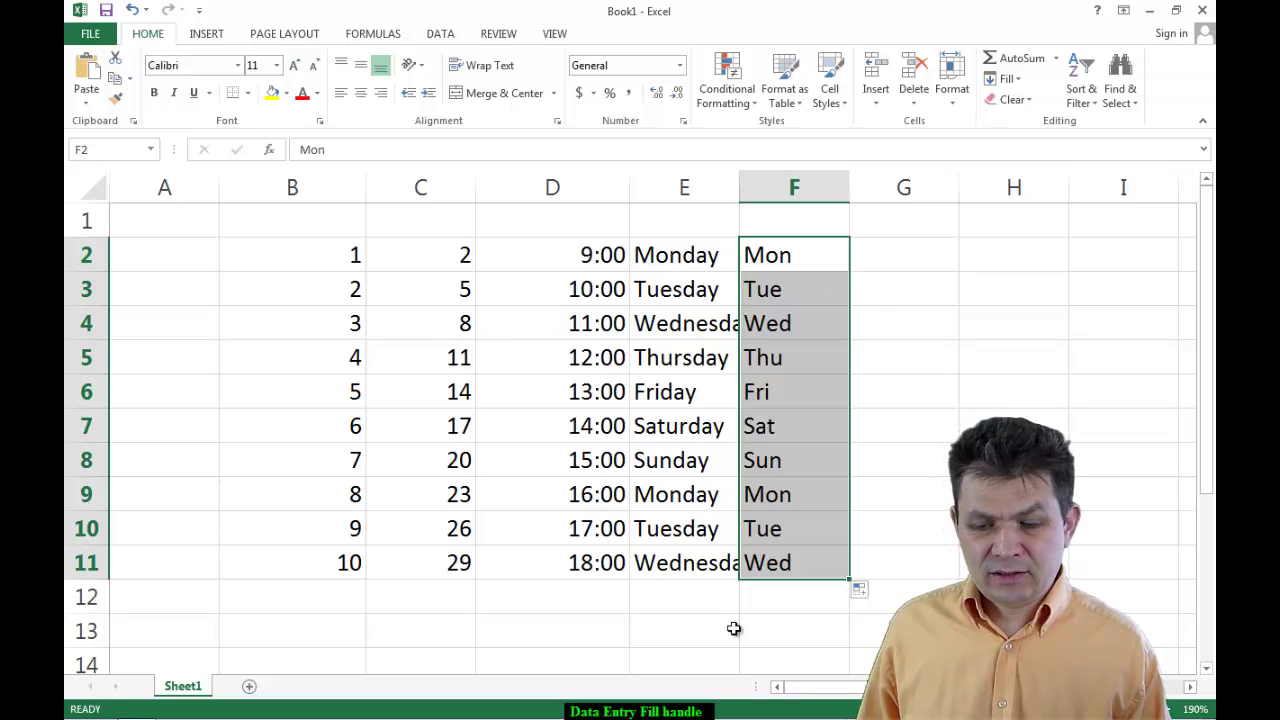
Enter Jan in cell G2 and auto-fill the abbreviated month names down to G11.
{"action": "left_click", "coordinate": [1190, 687]}
{"action": "left_click_drag", "start_coordinate": [538, 256], "coordinate": [538, 358]}
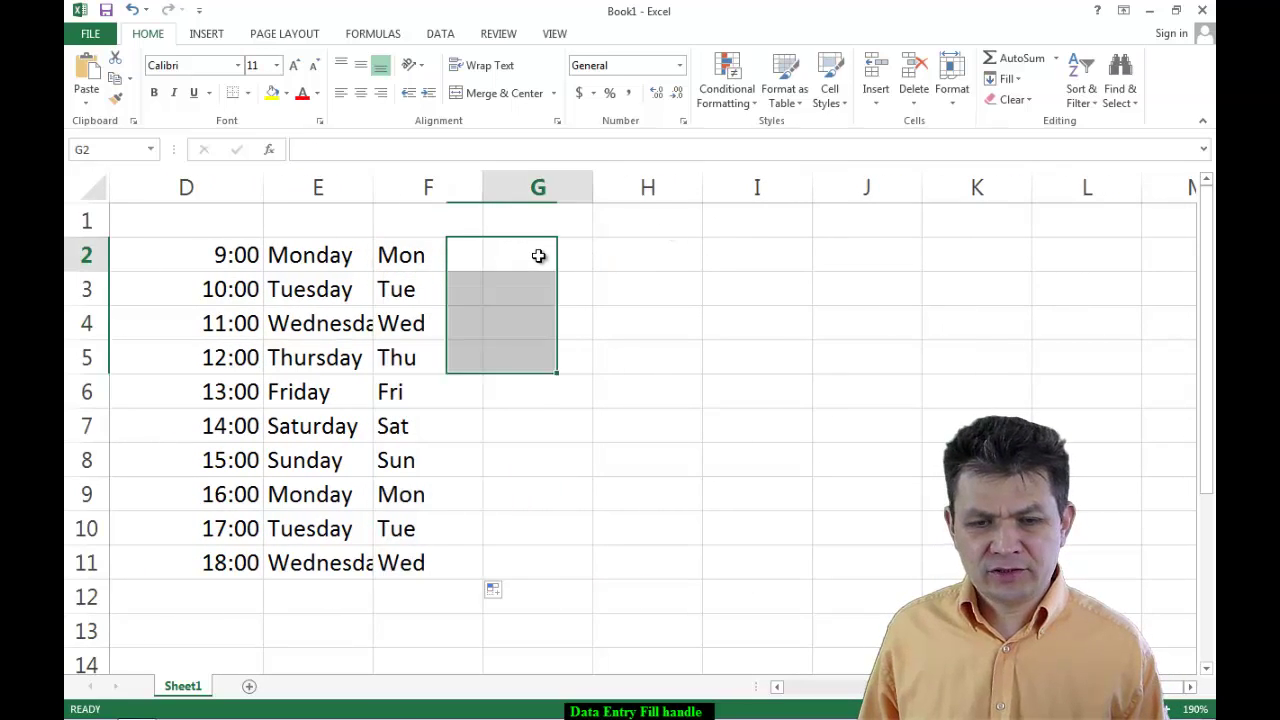
{"action": "left_click", "coordinate": [538, 256]}
{"action": "type", "text": "Jan"}
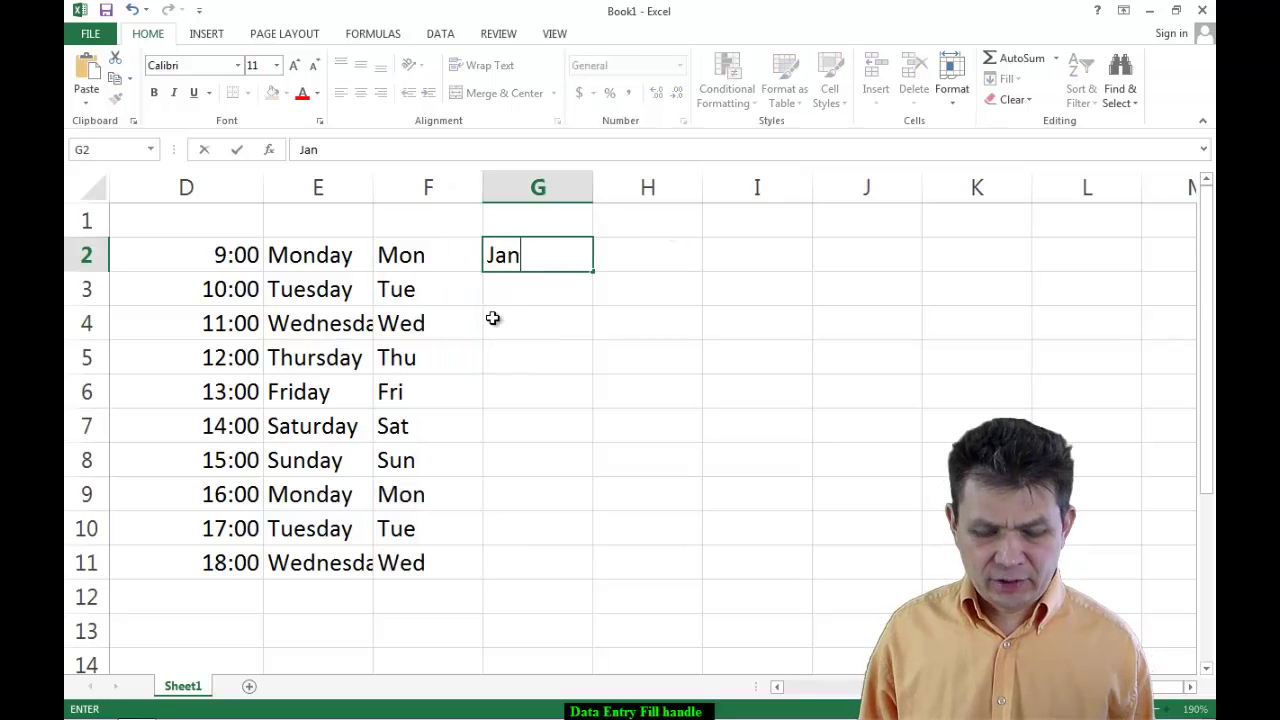
{"action": "key", "text": "ctrl+Return"}
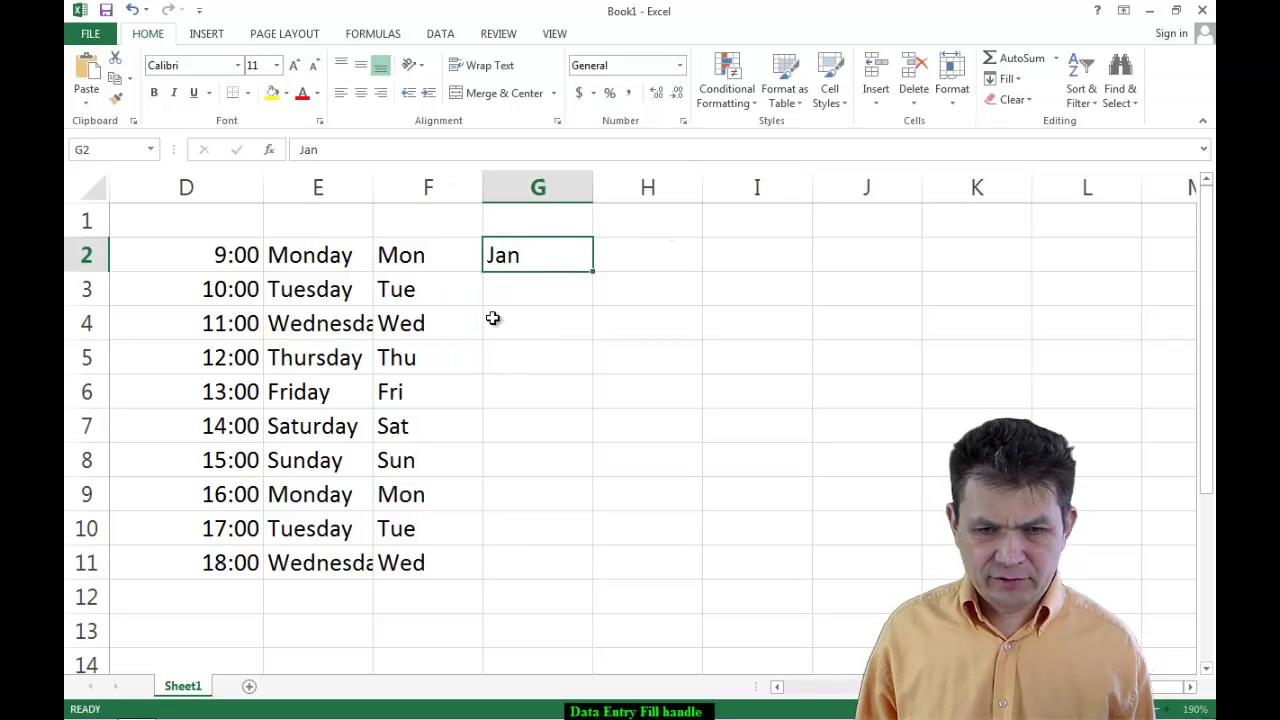
{"action": "double_click", "coordinate": [594, 272]}
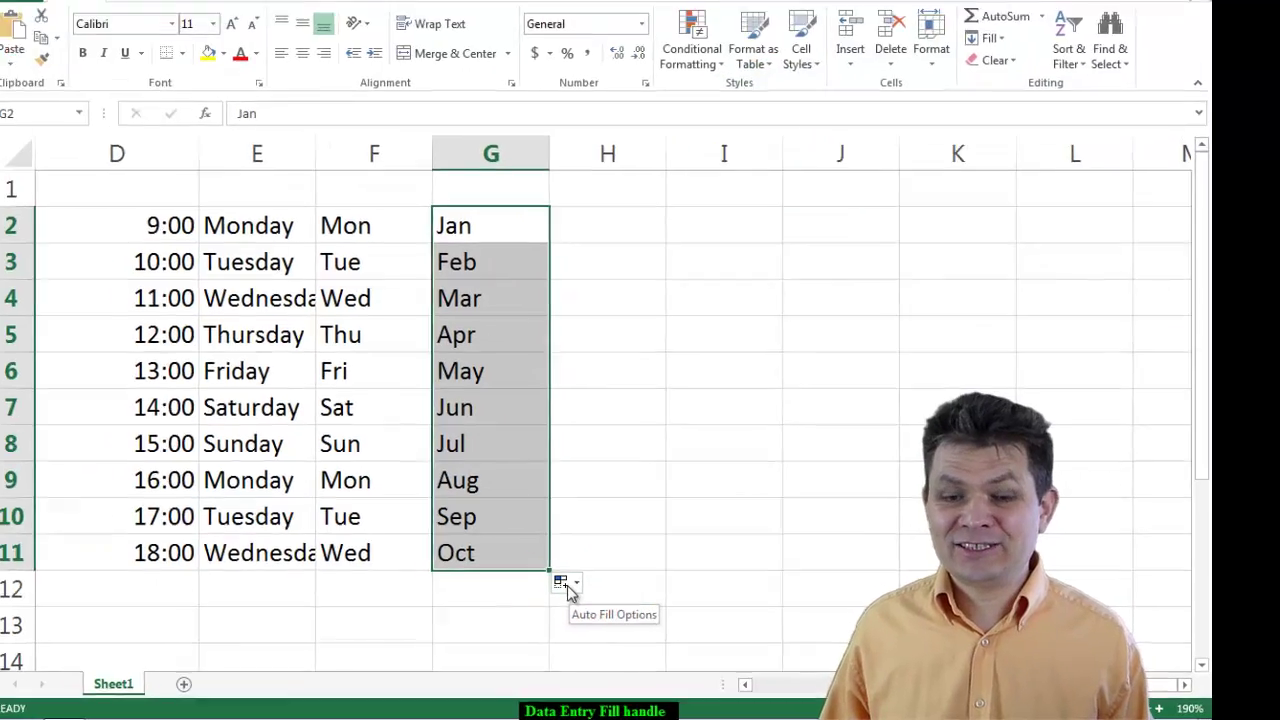
Change the auto-fill result in column G to copied cells, repeating Jan from G2 to G11.
{"action": "left_click", "coordinate": [608, 592]}
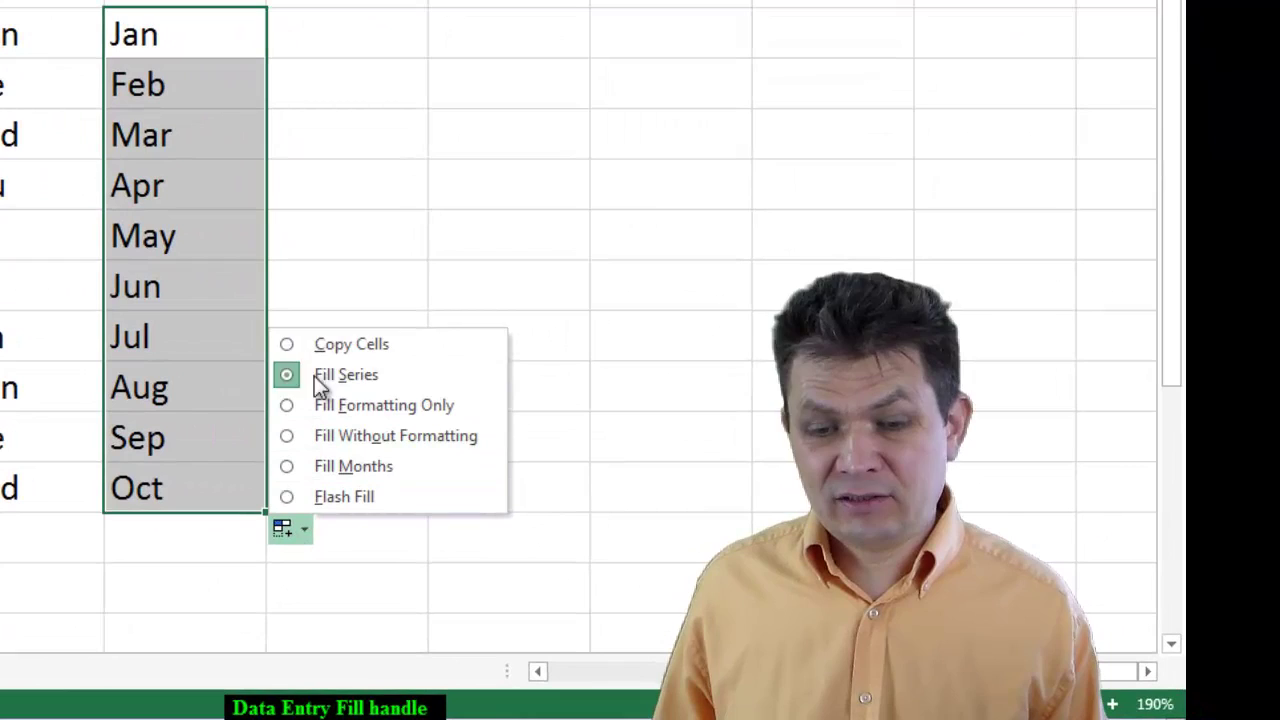
{"action": "left_click", "coordinate": [322, 347]}
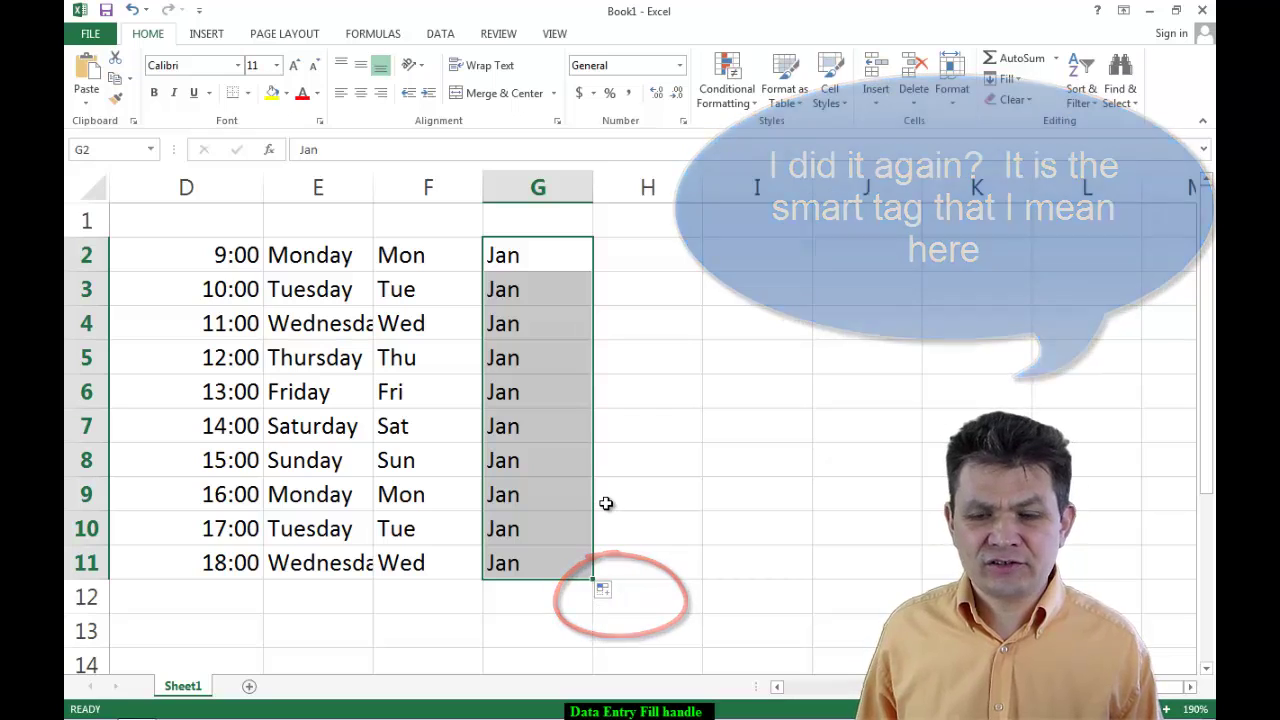
Enter 1-Jan in cell H2 and auto-fill the consecutive dates down to H11.
{"action": "left_click", "coordinate": [641, 255]}
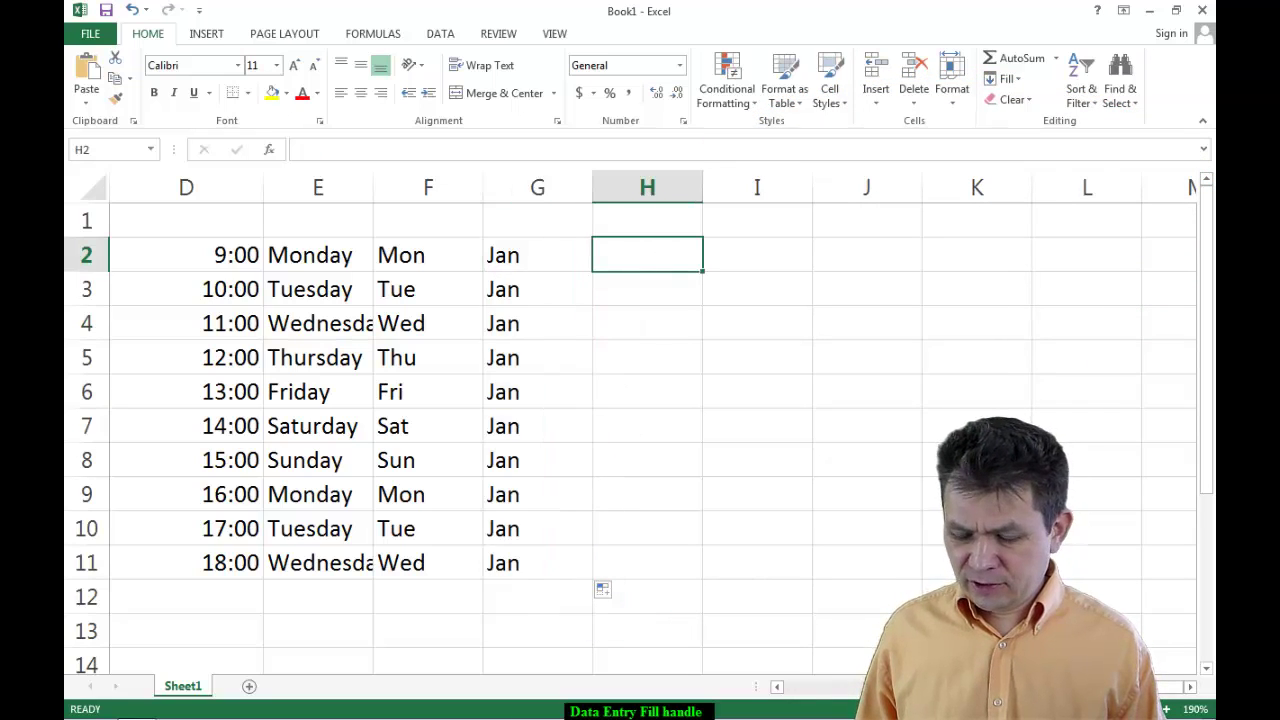
{"action": "type", "text": "1-Jan"}
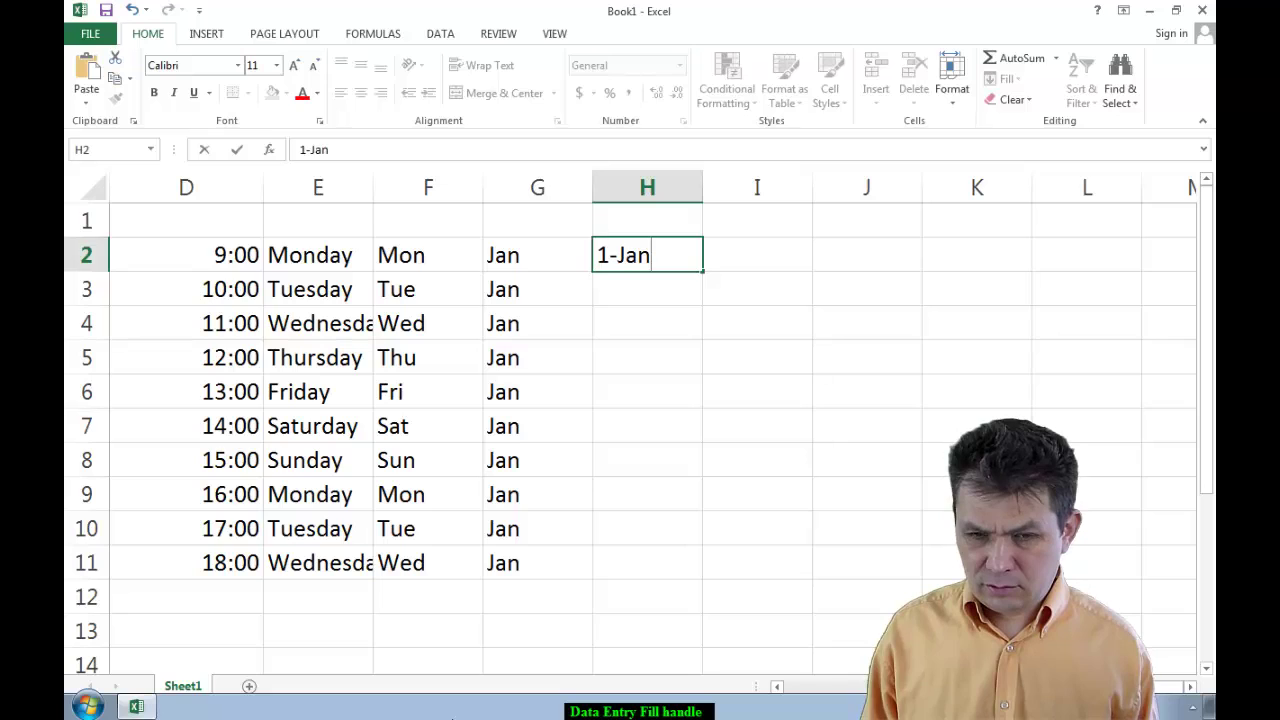
{"action": "key", "text": "Return"}
{"action": "left_click", "coordinate": [695, 262]}
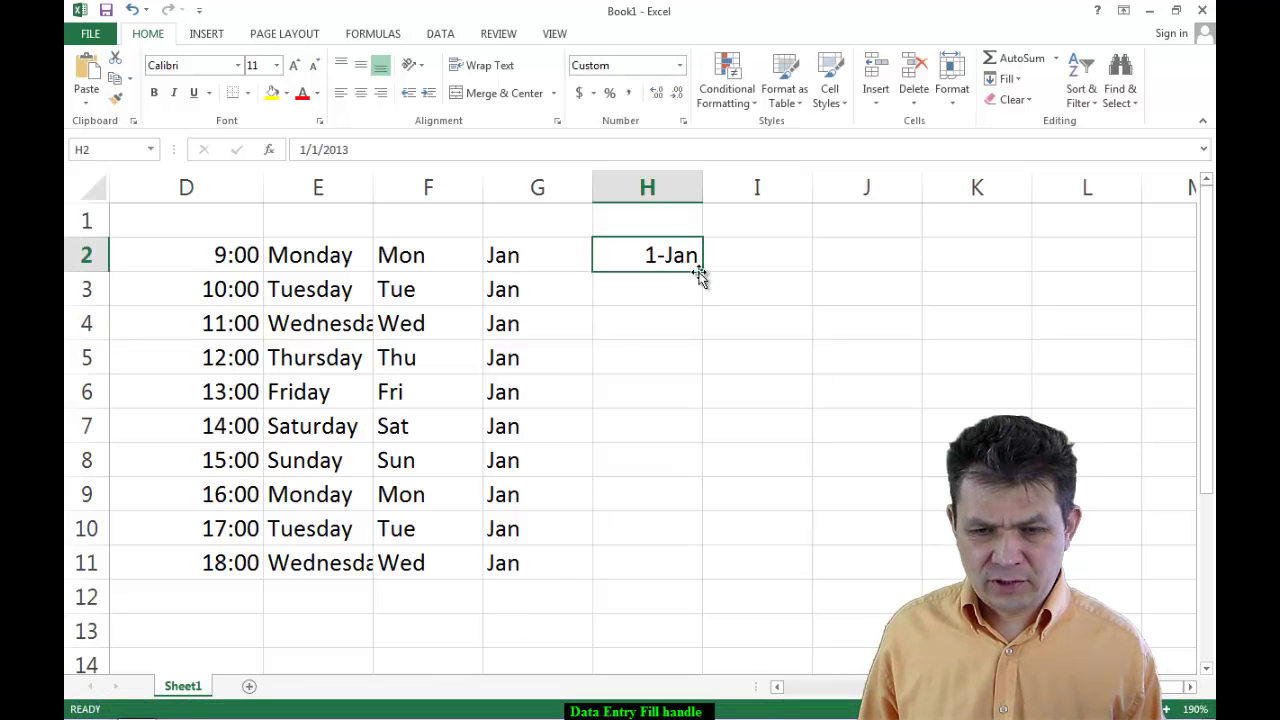
{"action": "double_click", "coordinate": [704, 271]}
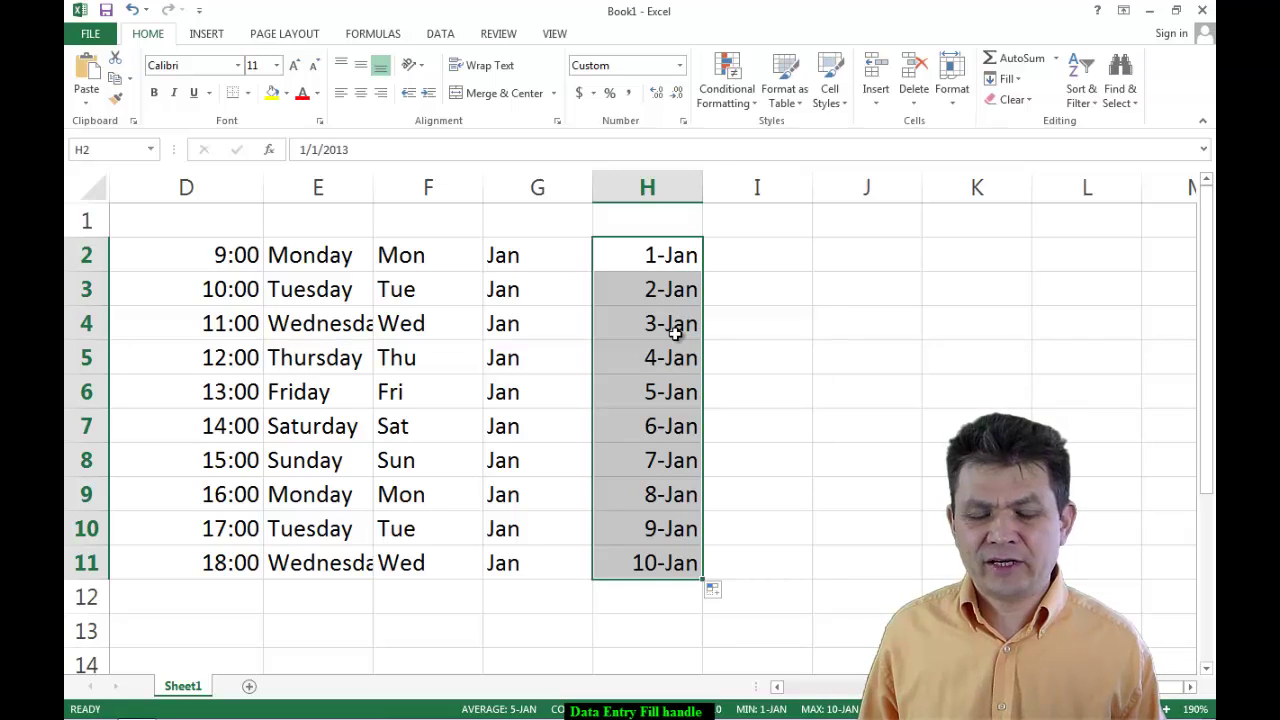
Enter Student 1 in cell I2 and auto-fill the numbered labels down to I11.
{"action": "left_click", "coordinate": [777, 264]}
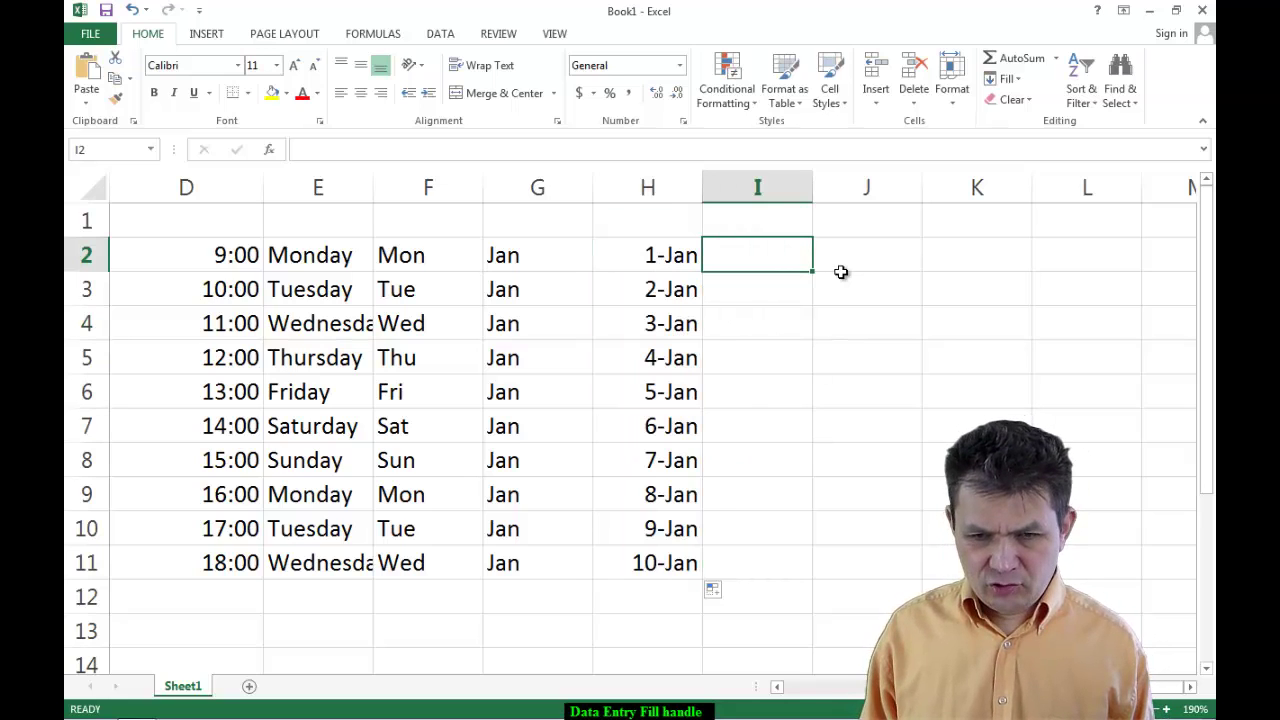
{"action": "type", "text": "Student 1"}
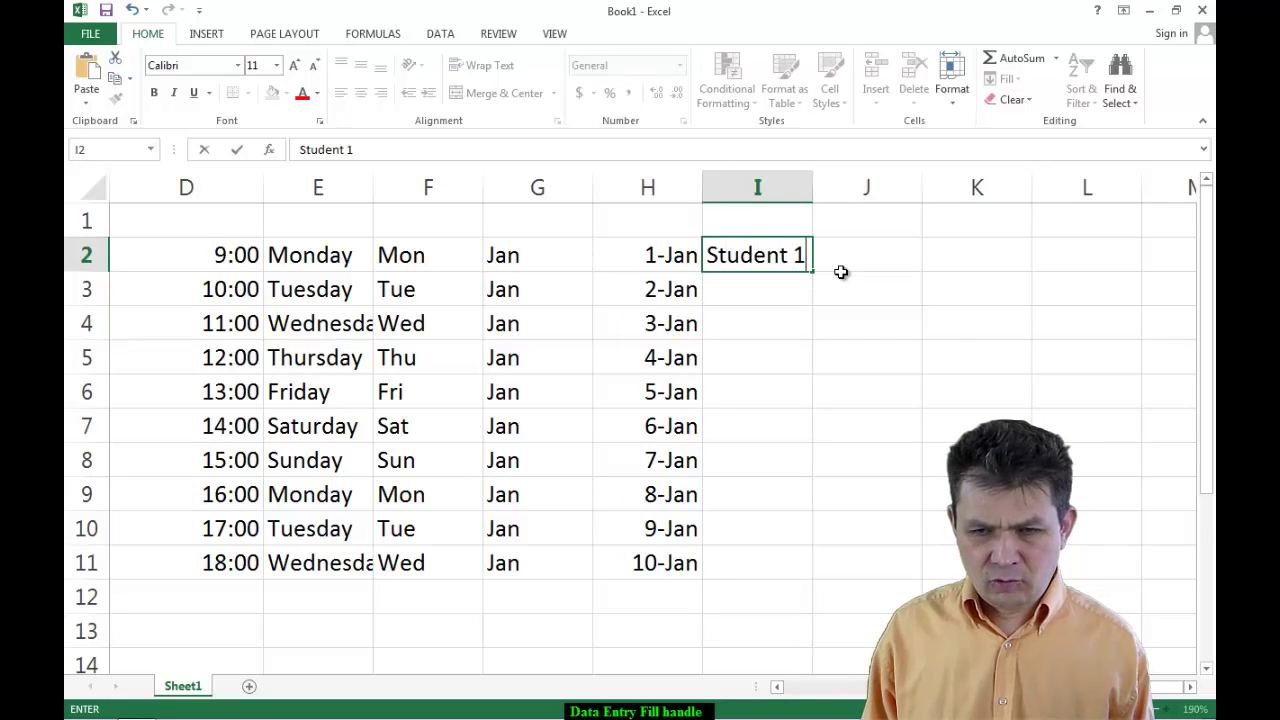
{"action": "key", "text": "ctrl+Return"}
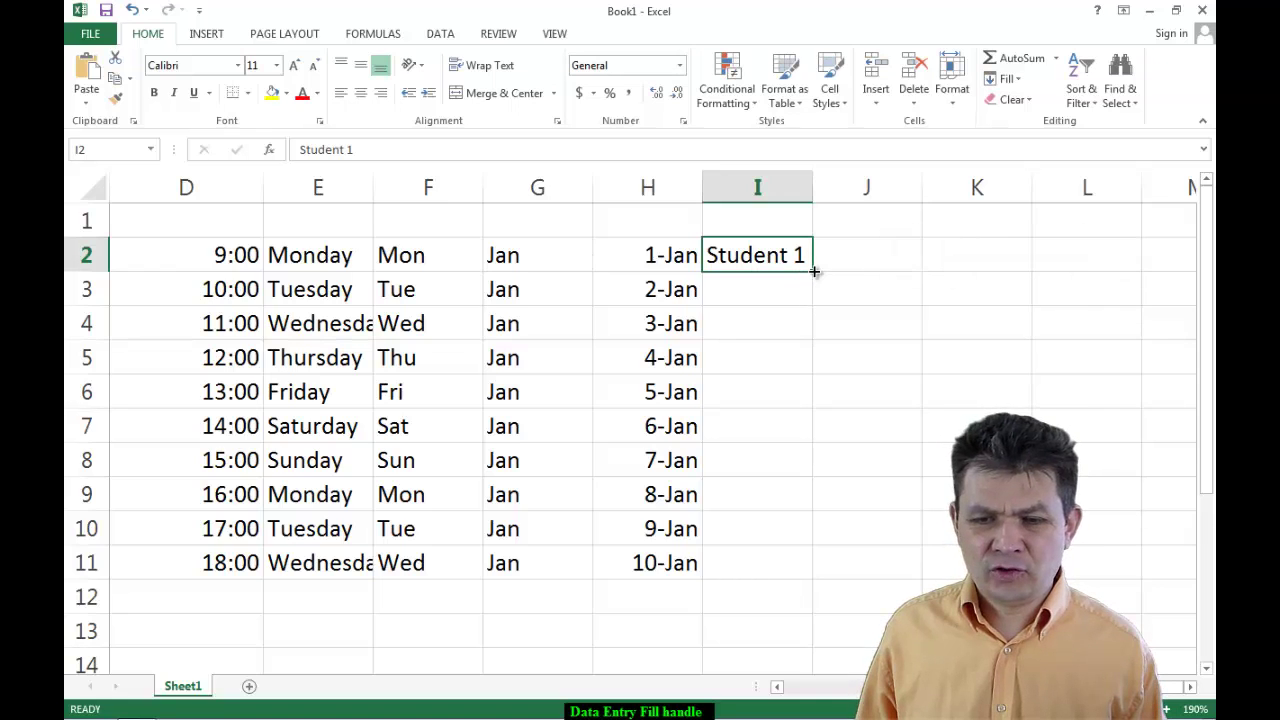
{"action": "double_click", "coordinate": [814, 271]}
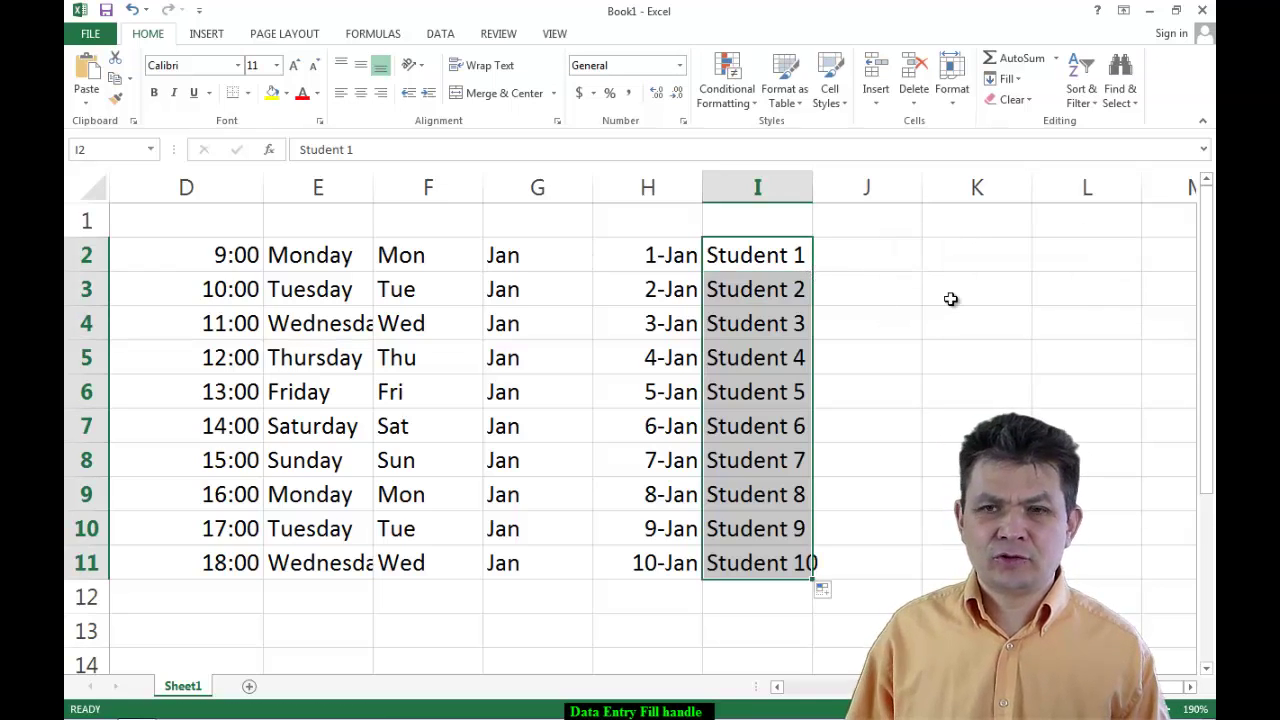
Enter Product 5 in cell J2 and auto-fill the numbered labels down to J11.
{"action": "left_click", "coordinate": [877, 251]}
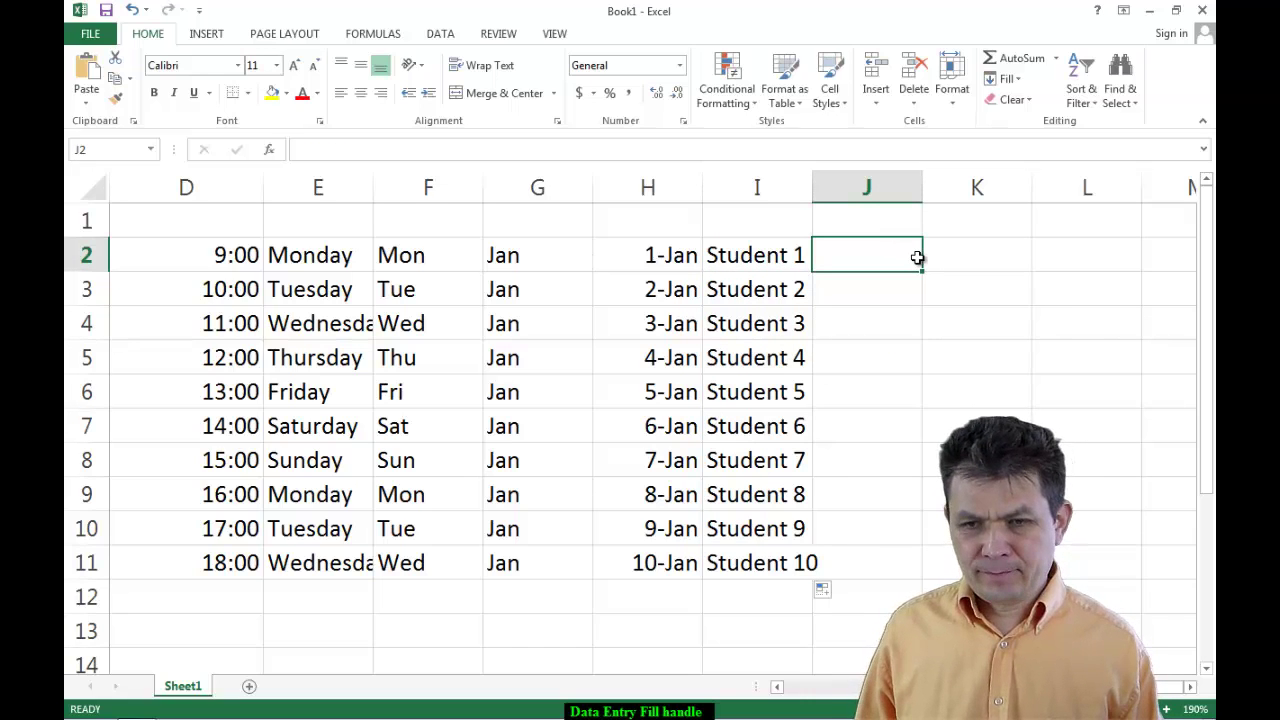
{"action": "left_click", "coordinate": [1190, 687]}
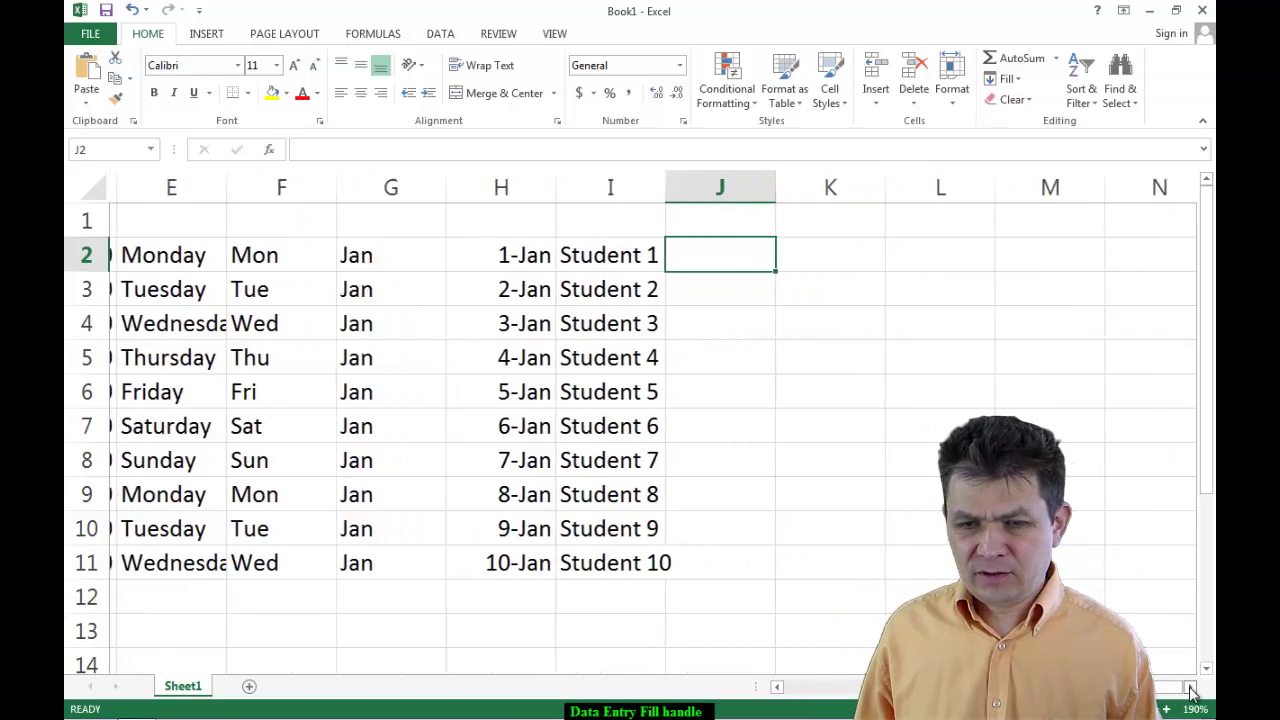
{"action": "left_click", "coordinate": [1190, 687]}
{"action": "left_click", "coordinate": [1190, 687]}
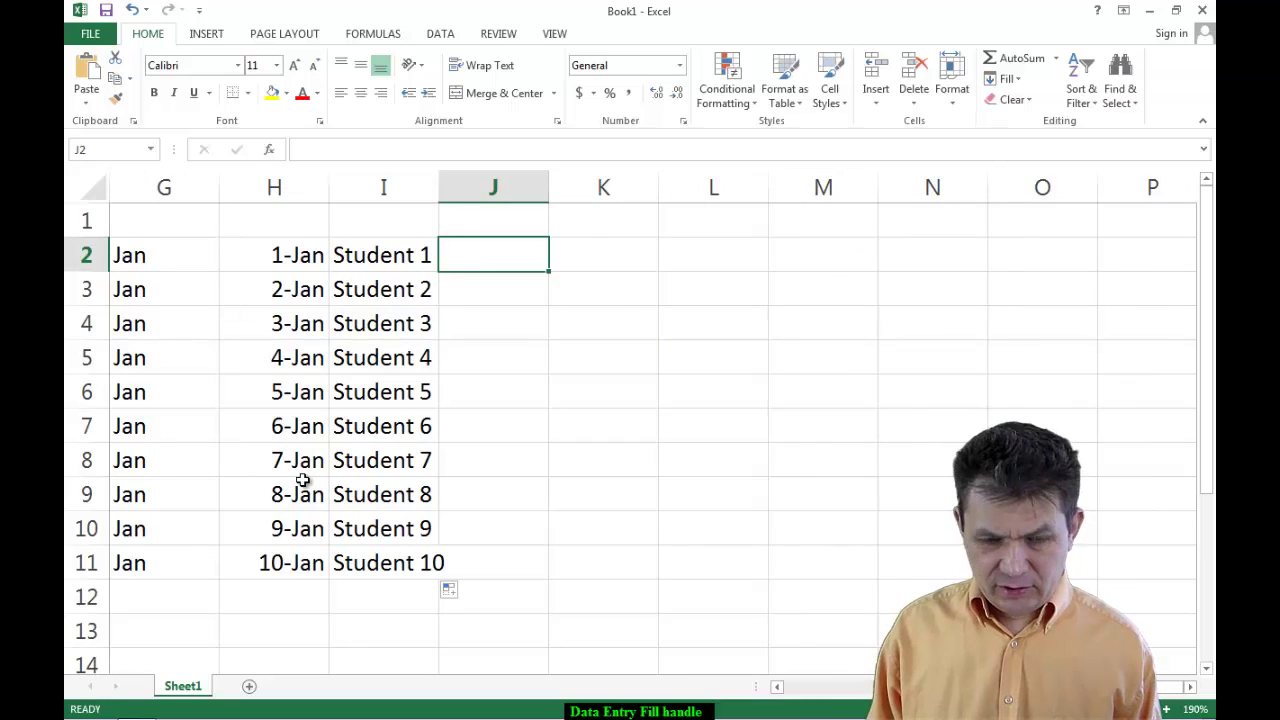
{"action": "type", "text": "Product"}
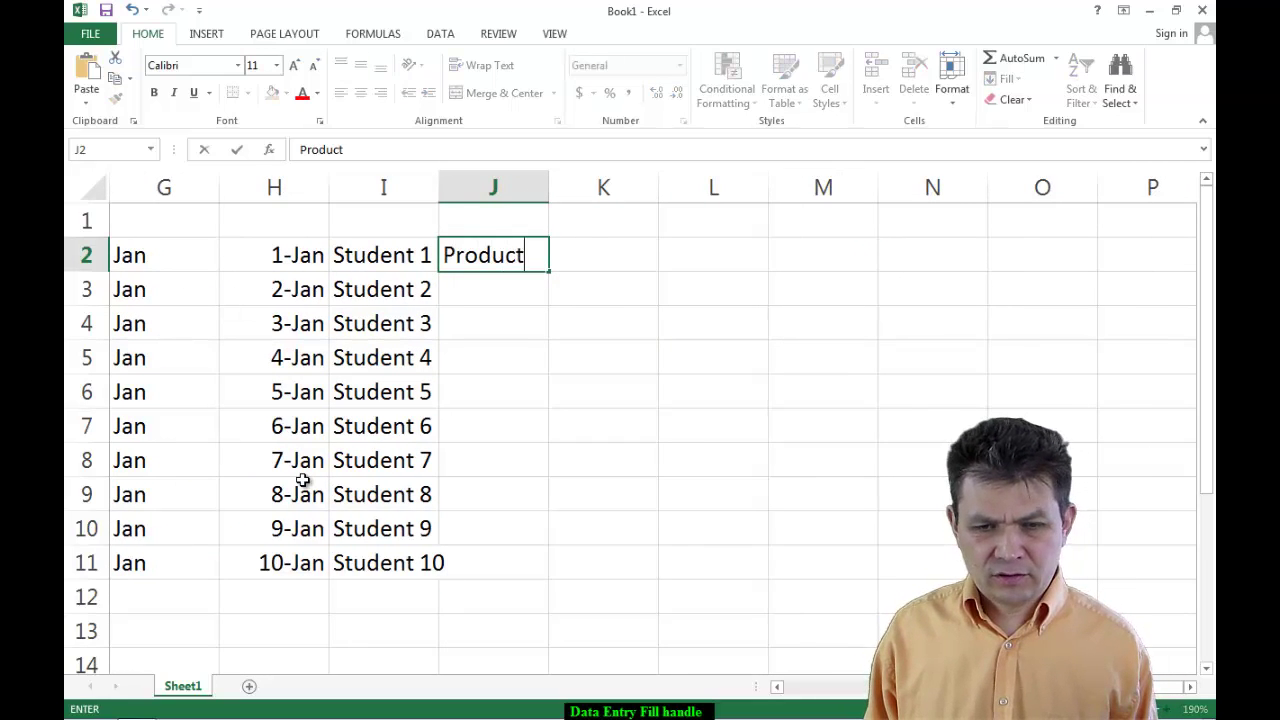
{"action": "type", "text": " 5"}
{"action": "key", "text": "Return"}
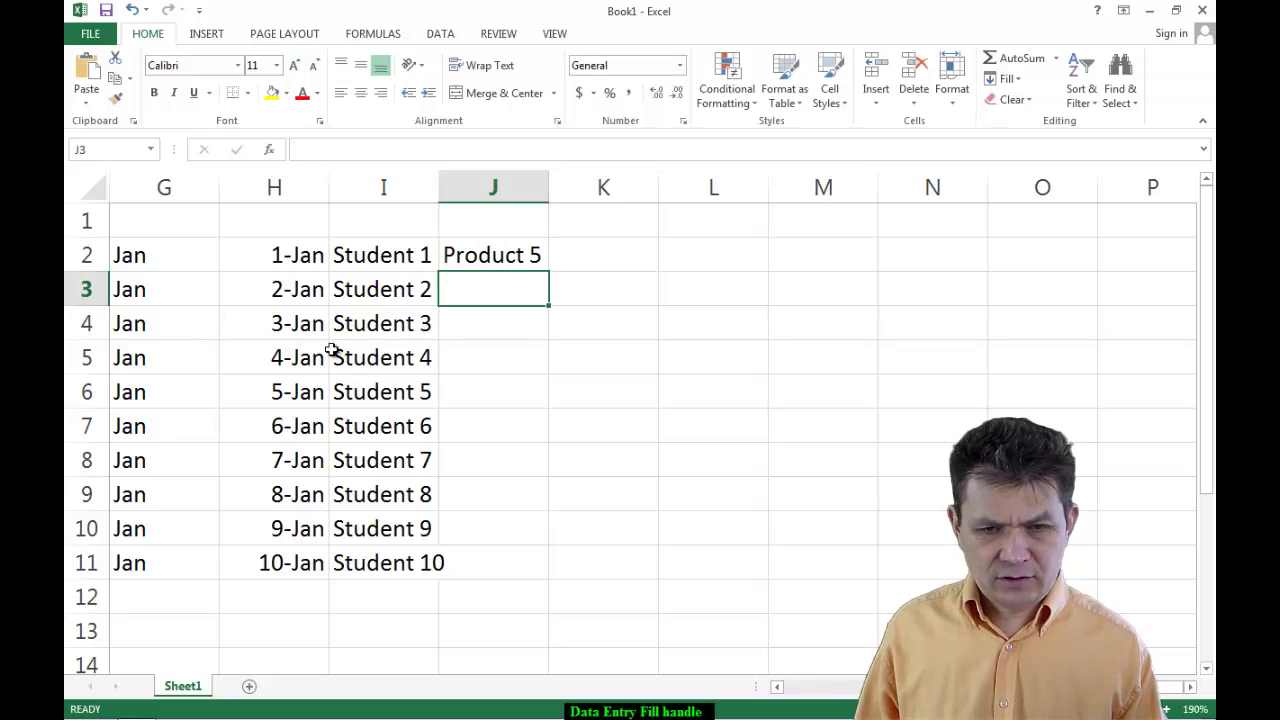
{"action": "left_click", "coordinate": [530, 262]}
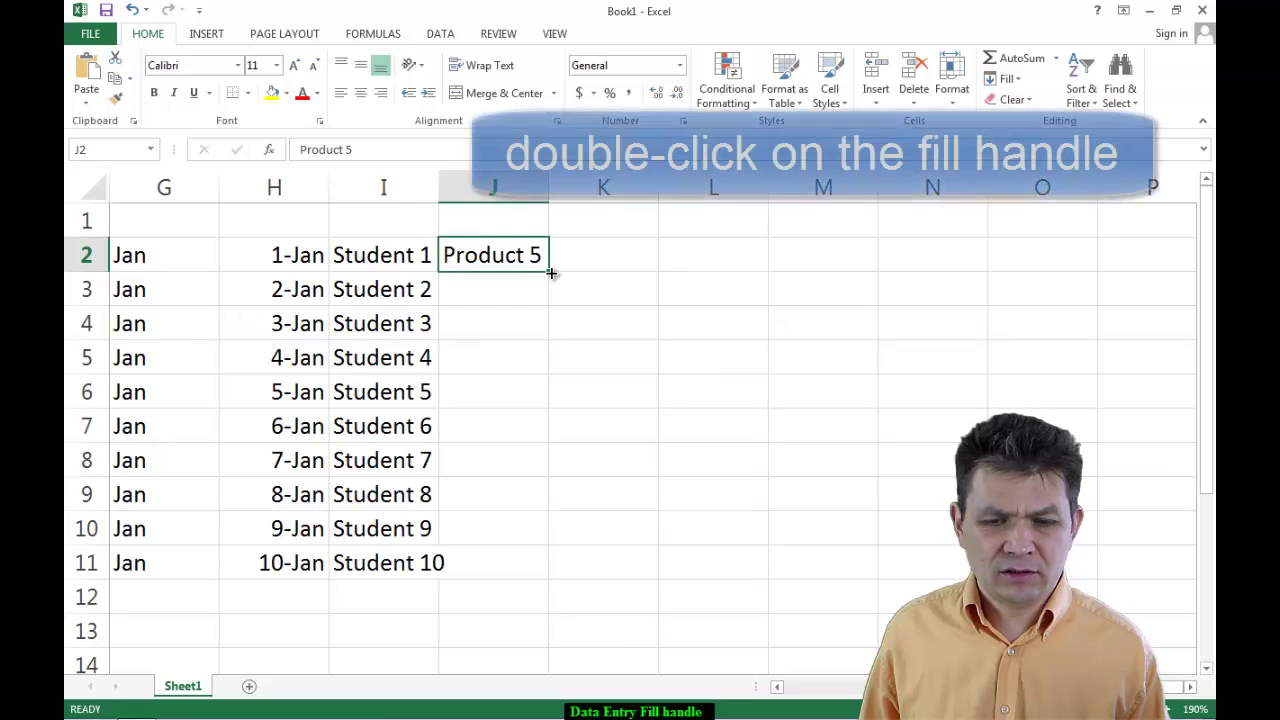
{"action": "double_click", "coordinate": [551, 272]}
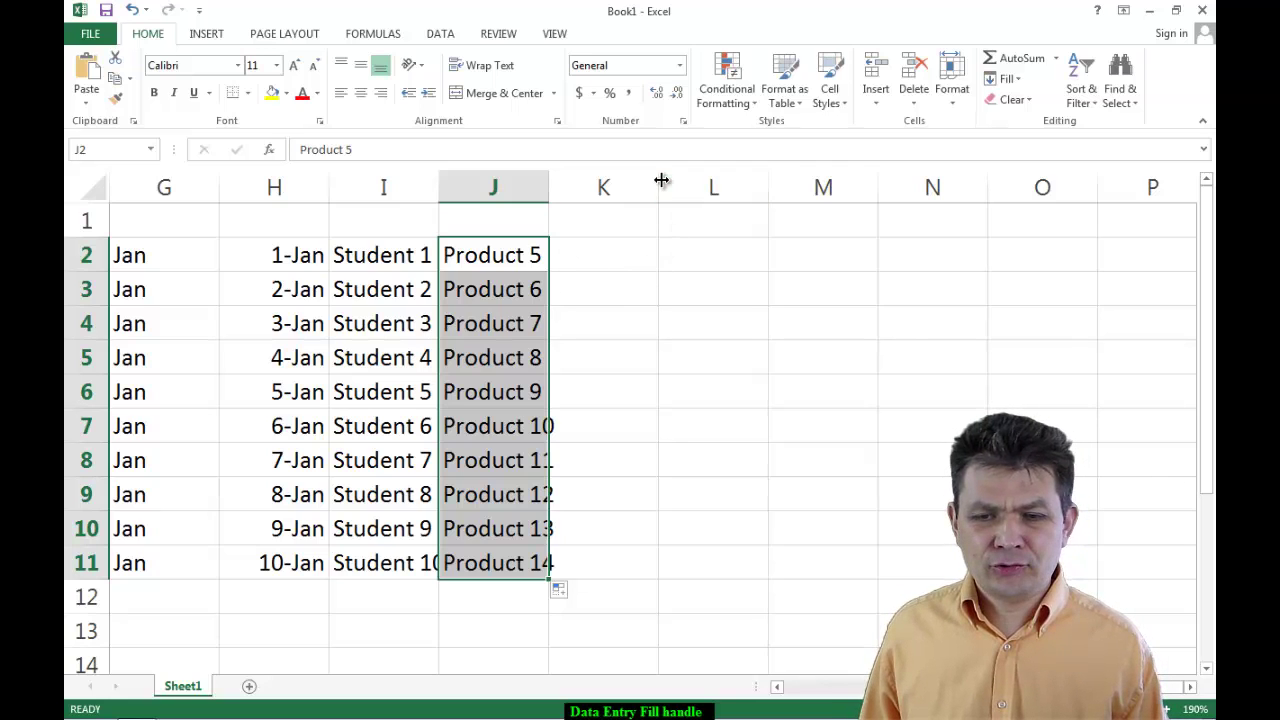
Widen column K, insert the current date in K5 and auto-fill the daily dates down to K11.
{"action": "left_click_drag", "start_coordinate": [659, 187], "coordinate": [723, 189]}
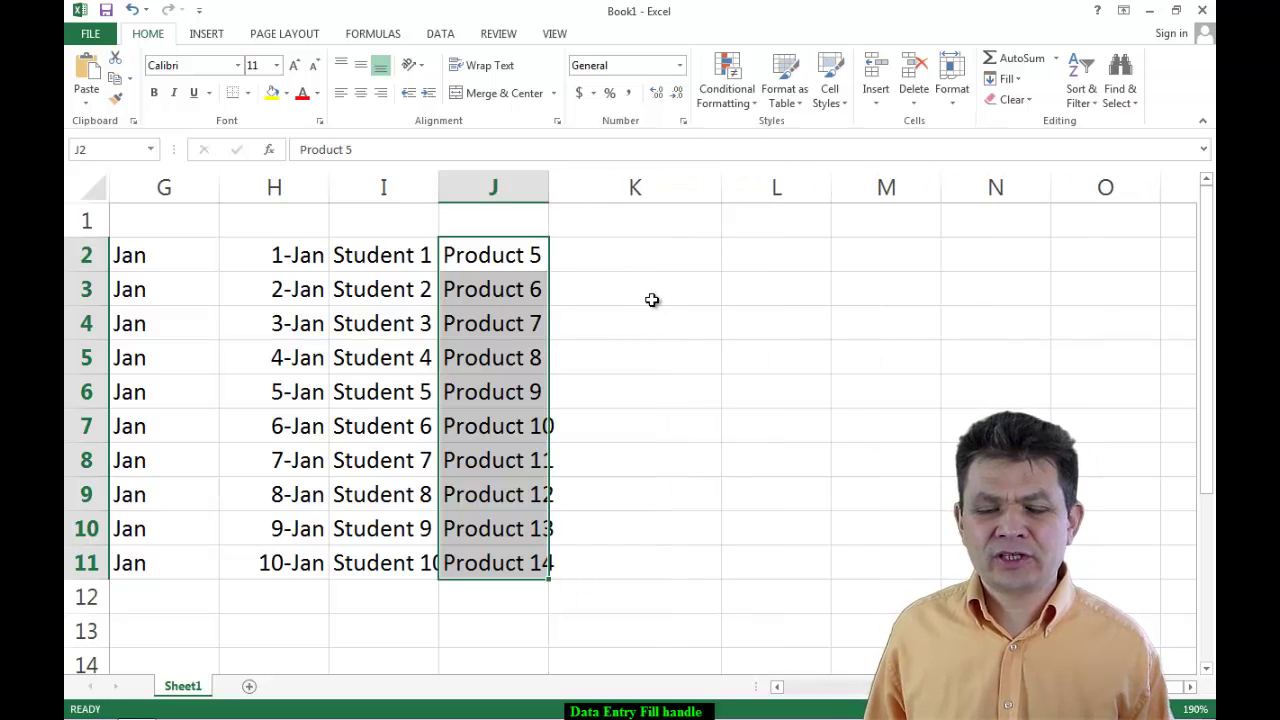
{"action": "left_click", "coordinate": [651, 369]}
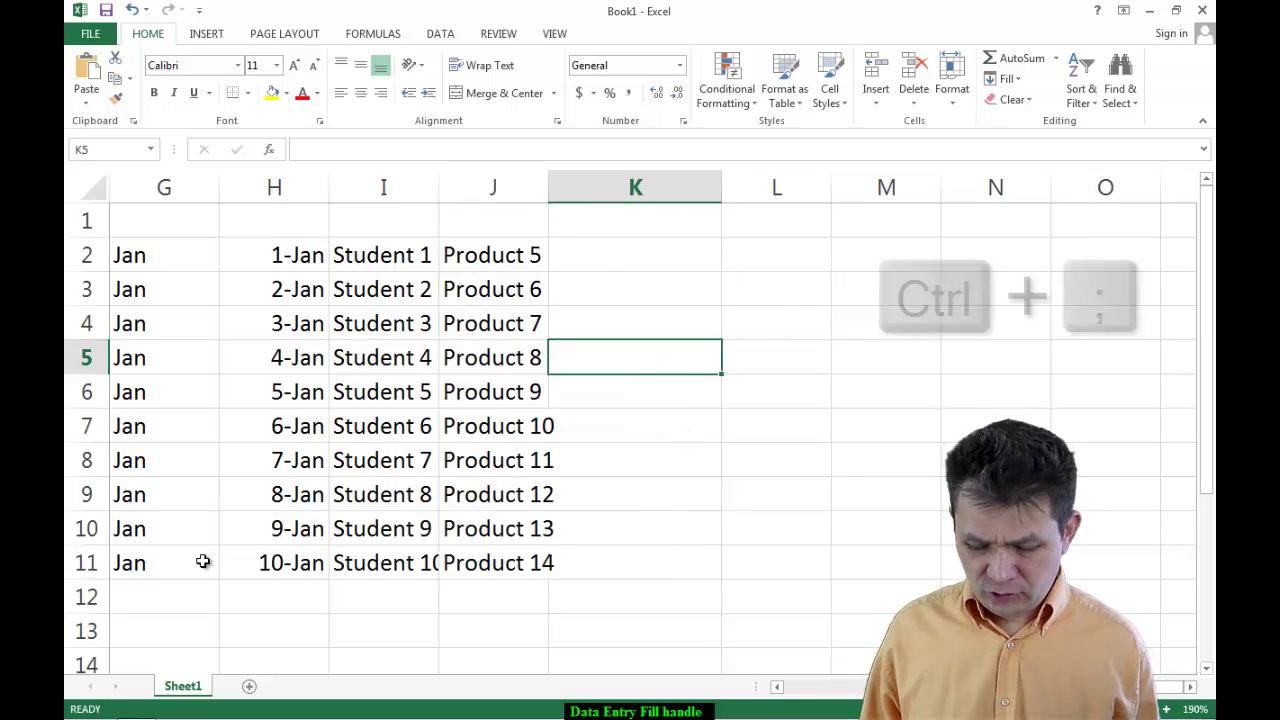
{"action": "key", "text": "ctrl+semicolon"}
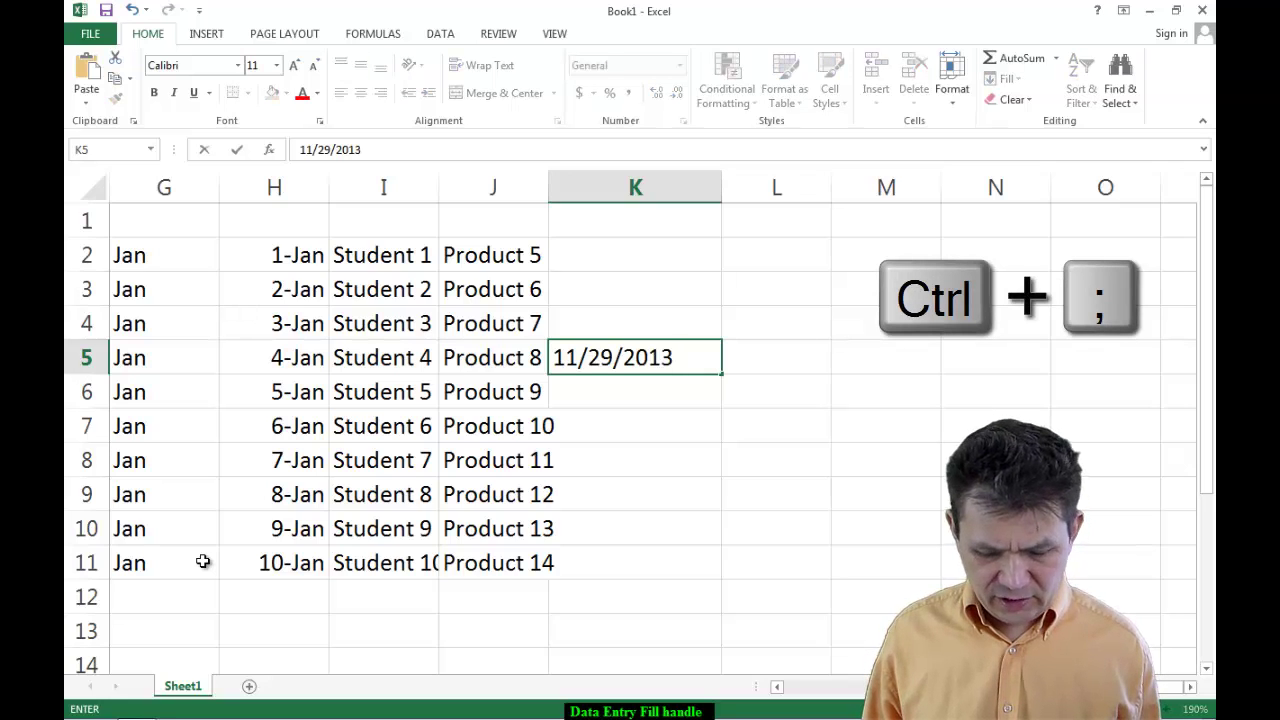
{"action": "key", "text": "ctrl+Return"}
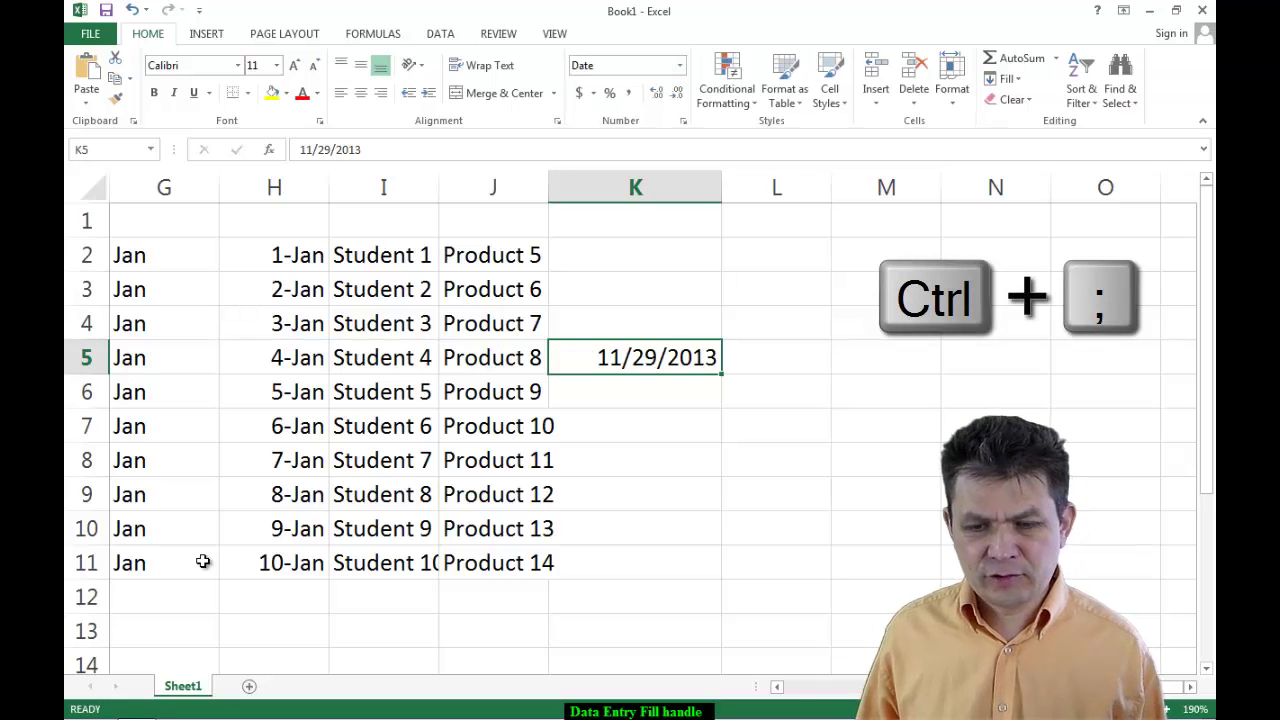
{"action": "double_click", "coordinate": [723, 374]}
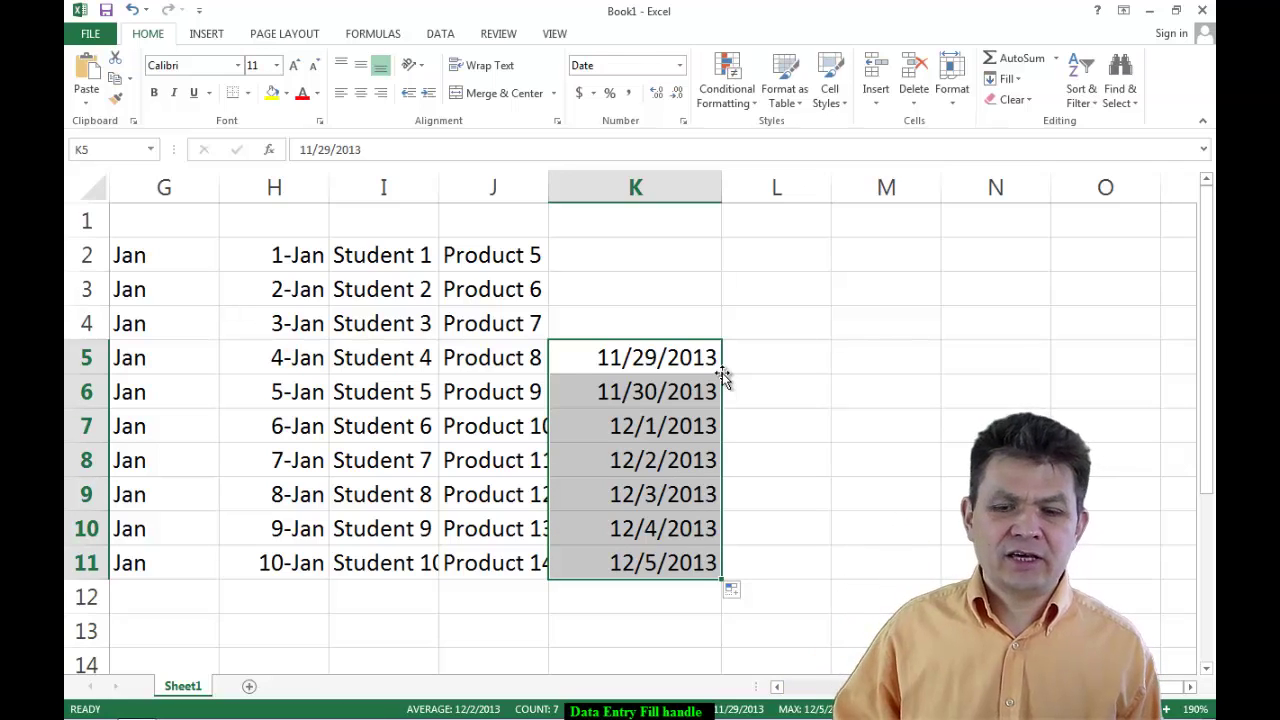
Fill the date series upward from K5 to K2 with the preceding days.
{"action": "left_click", "coordinate": [672, 364]}
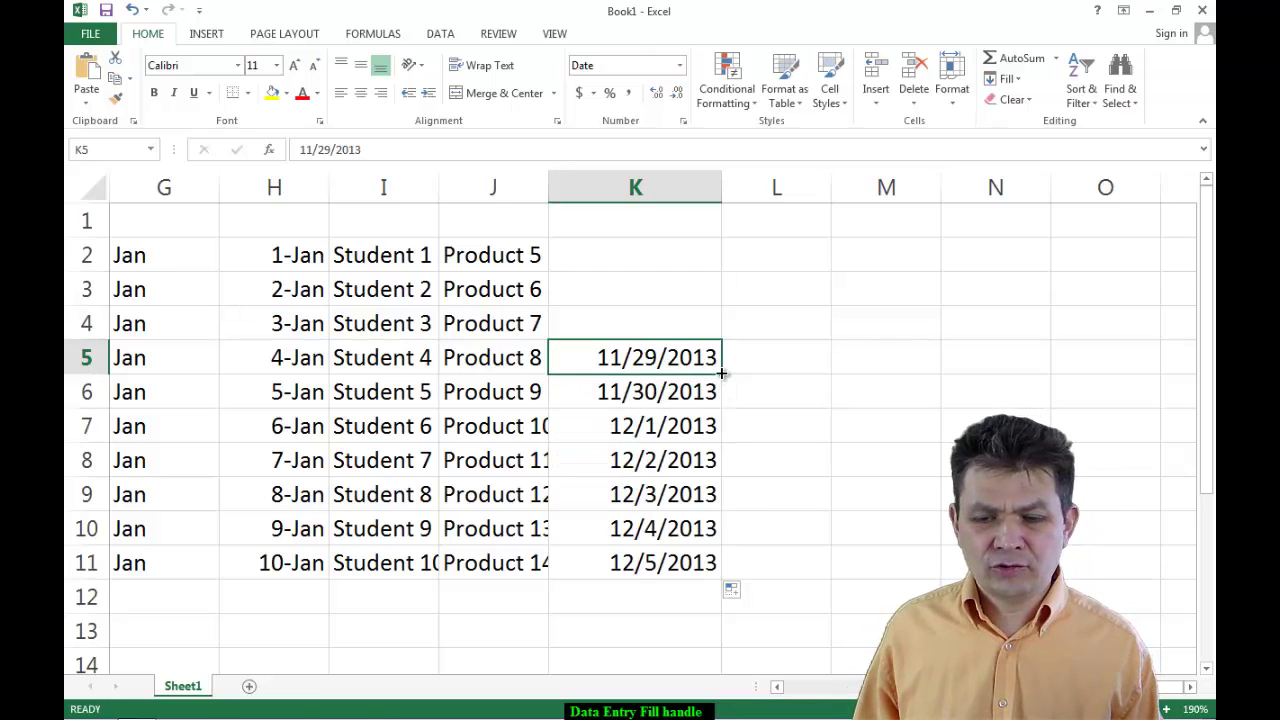
{"action": "left_click_drag", "start_coordinate": [721, 373], "coordinate": [718, 227]}
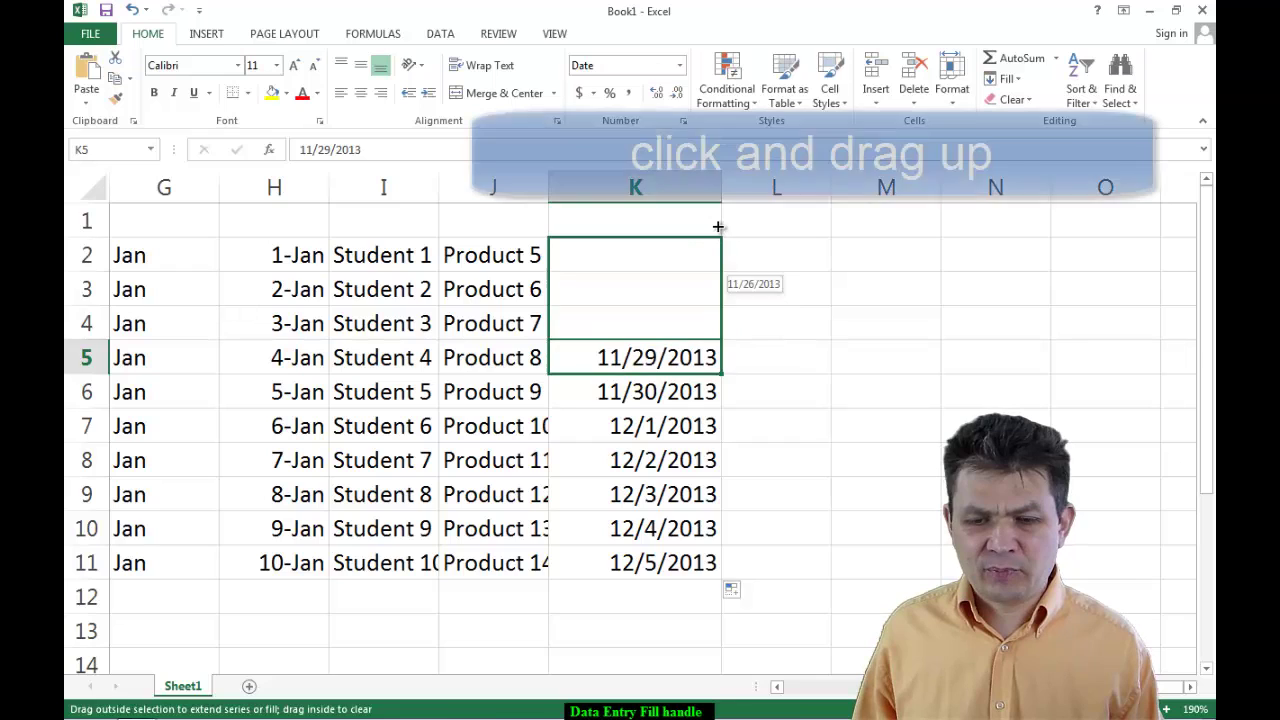
{"action": "left_click_drag", "start_coordinate": [718, 227], "coordinate": [718, 230]}
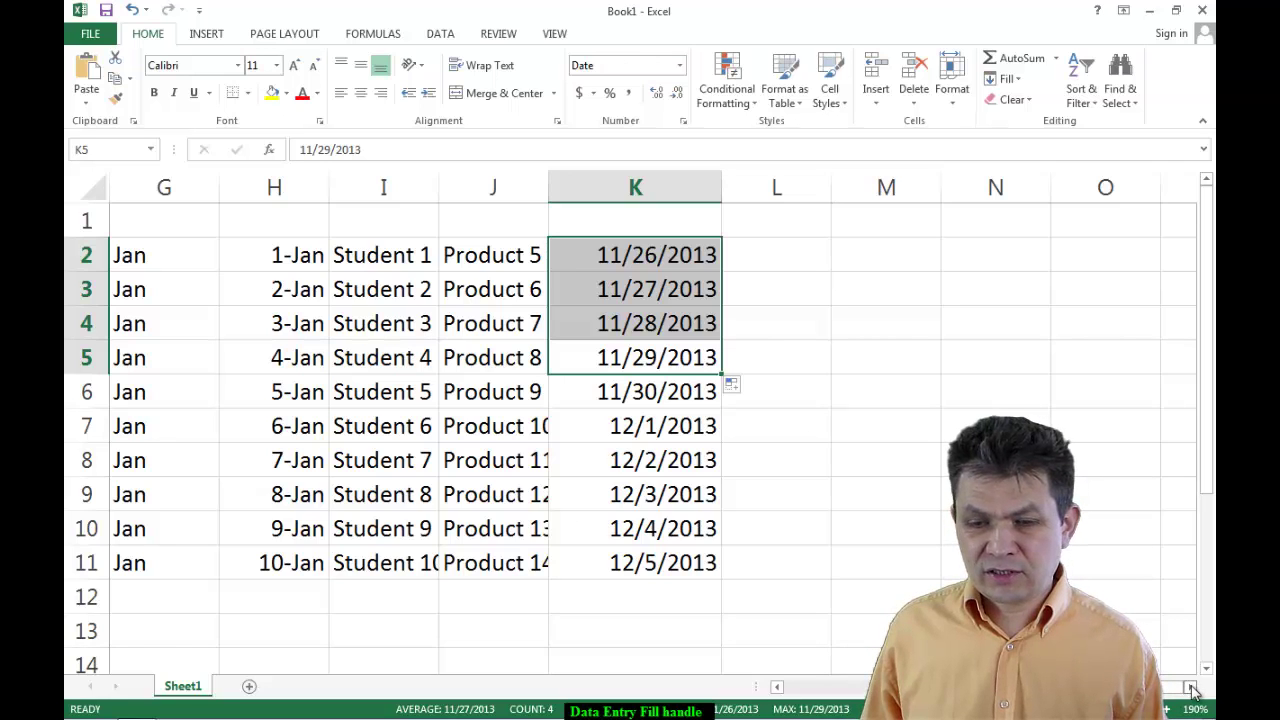
Enter Qtr 1 in cell M2 and fill the quarter labels across to P2.
{"action": "scroll", "coordinate": [1192, 690], "scroll_direction": "right", "scroll_amount": 5}
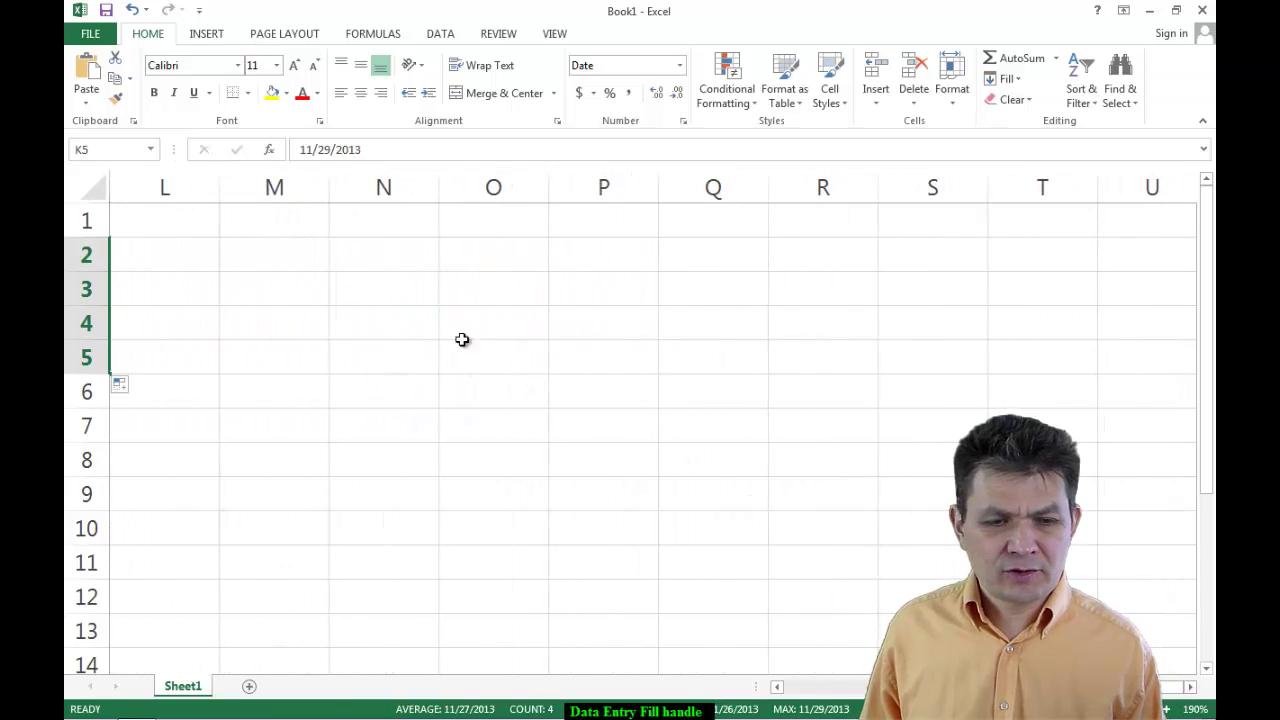
{"action": "left_click", "coordinate": [258, 262]}
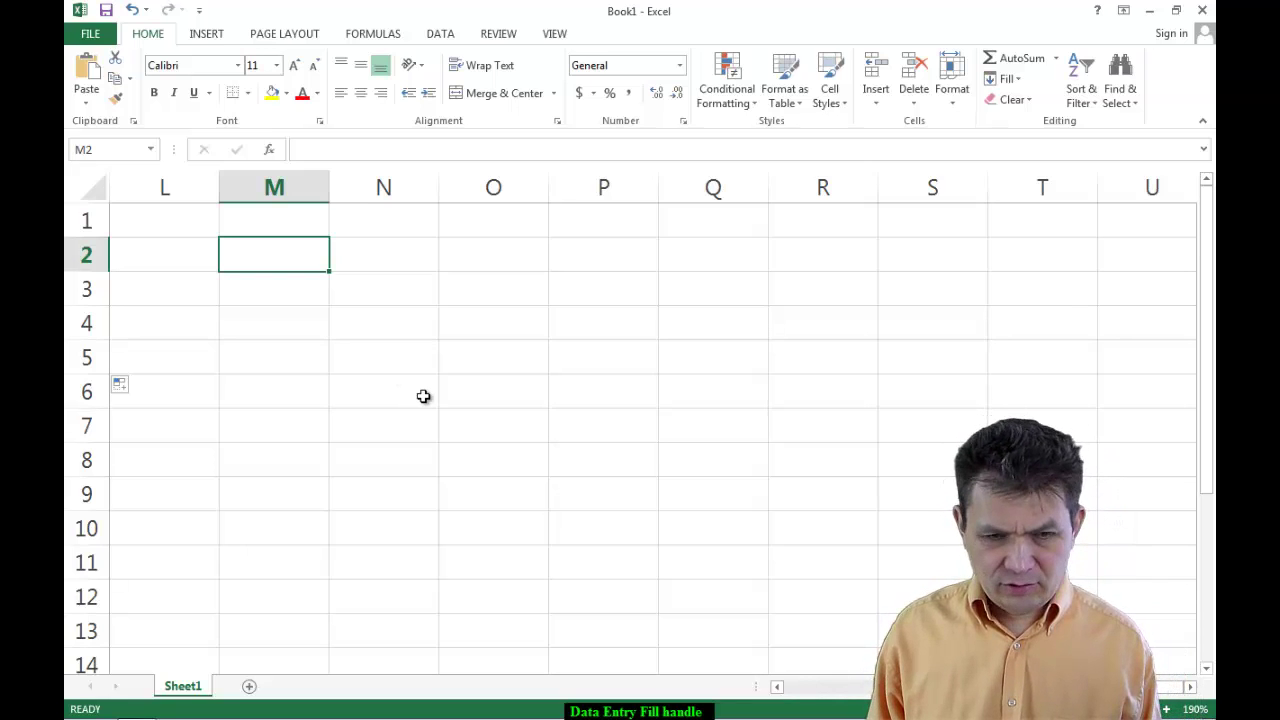
{"action": "type", "text": "Qtr 1"}
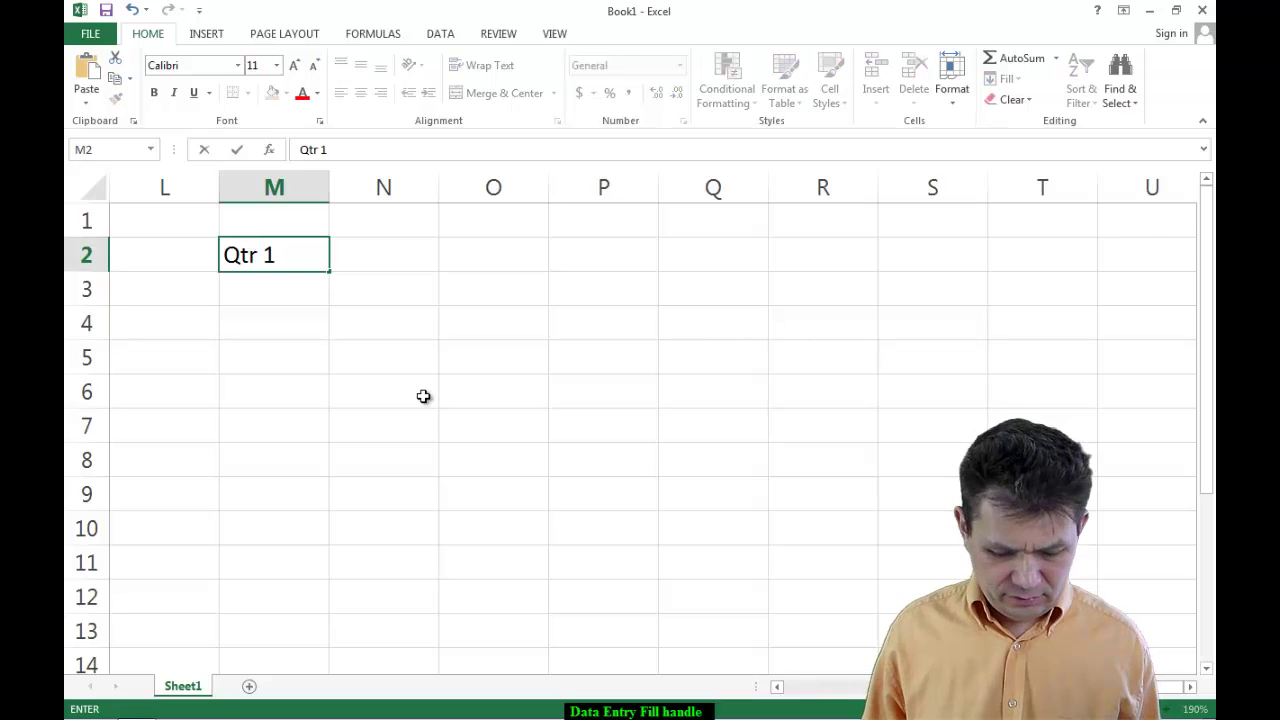
{"action": "key", "text": "ctrl+Return"}
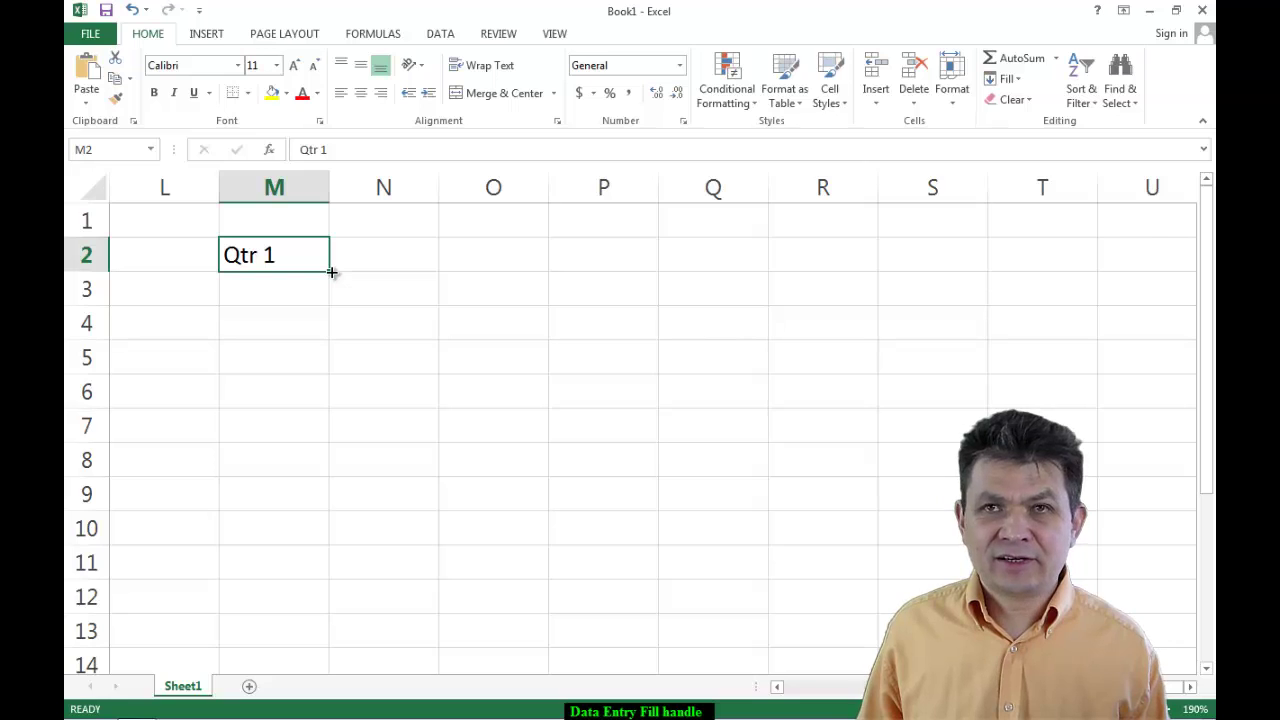
{"action": "left_click_drag", "start_coordinate": [331, 272], "coordinate": [629, 281]}
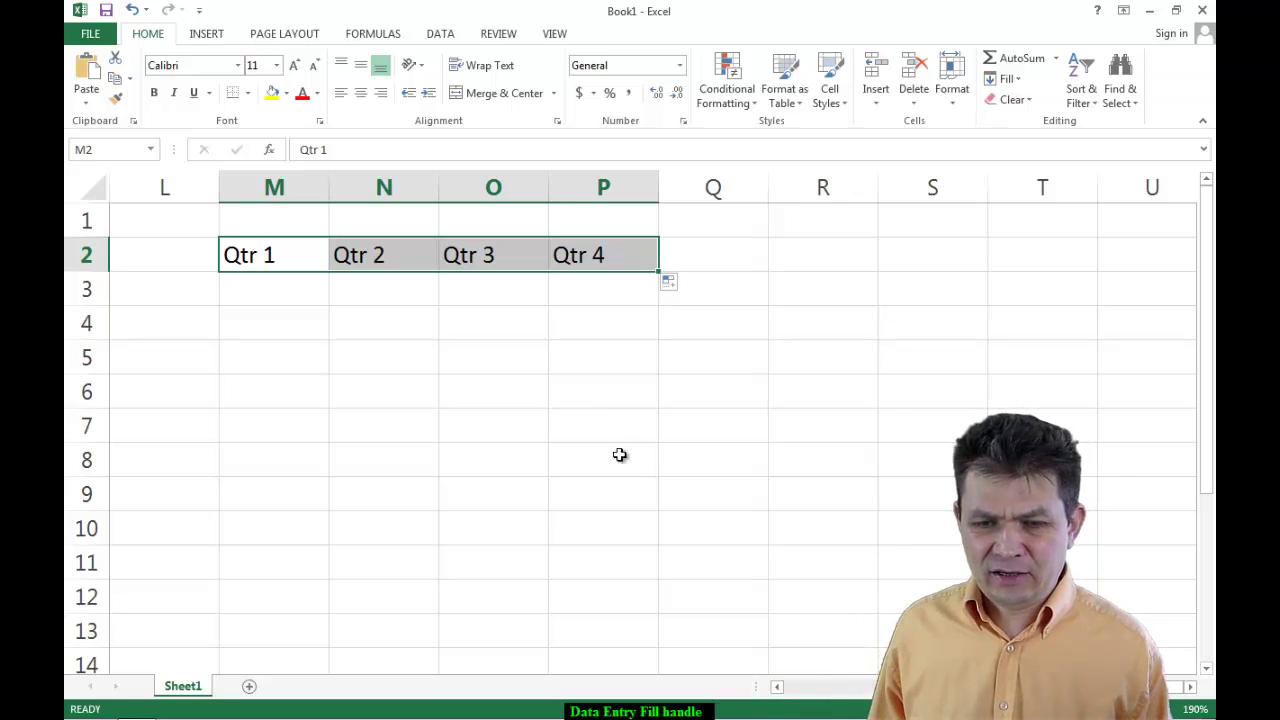
{"action": "left_click", "coordinate": [638, 288]}
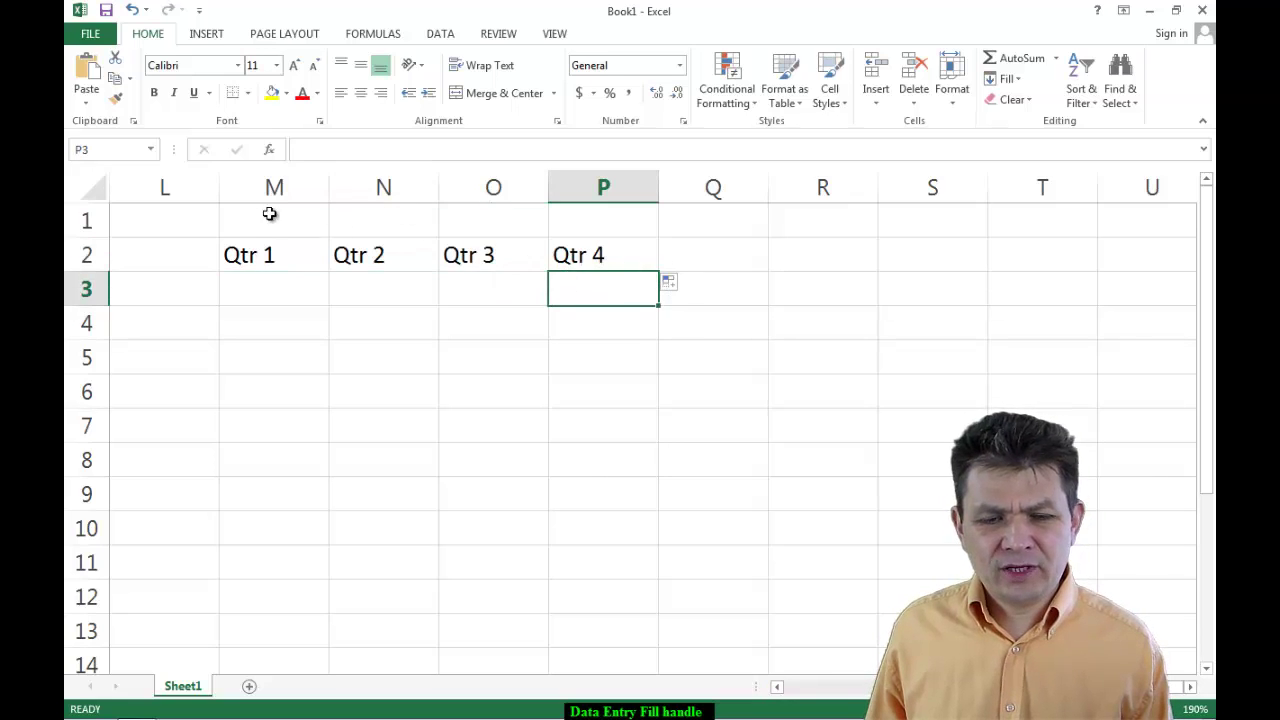
Move the Qtr 1 cell from M2 to M5 and undo the move.
{"action": "left_click", "coordinate": [286, 258]}
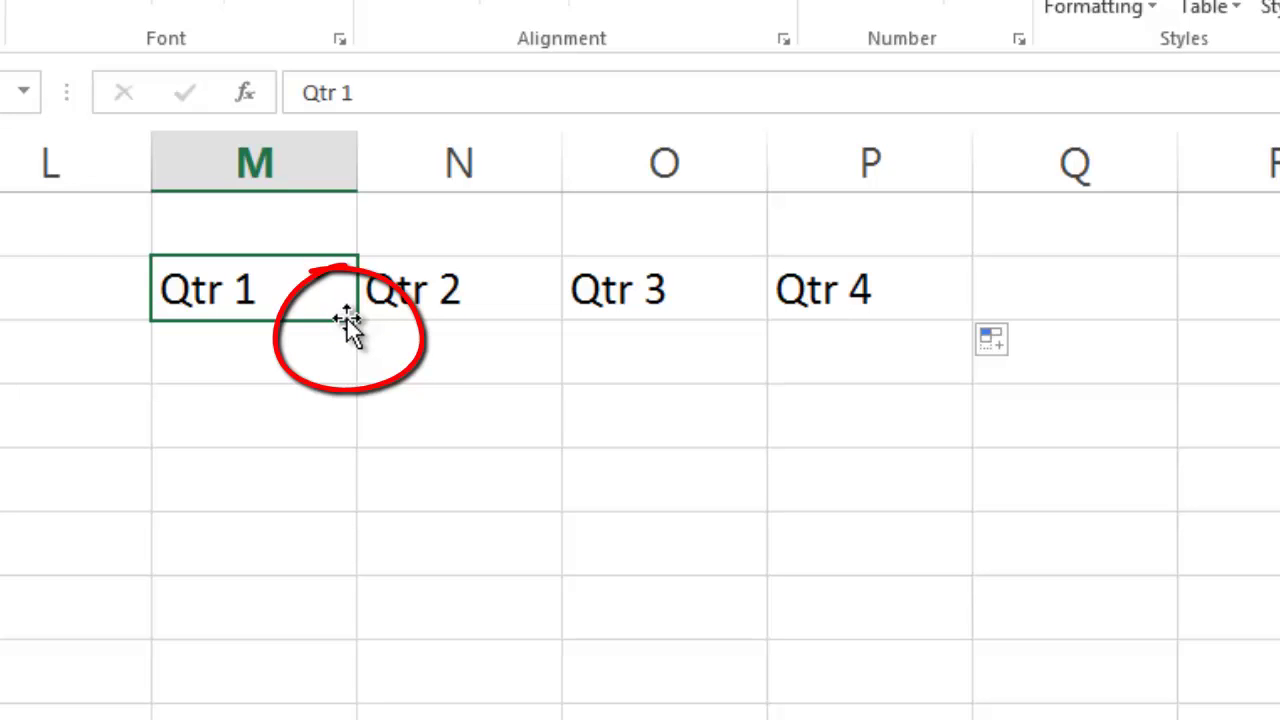
{"action": "left_click_drag", "start_coordinate": [351, 329], "coordinate": [325, 500]}
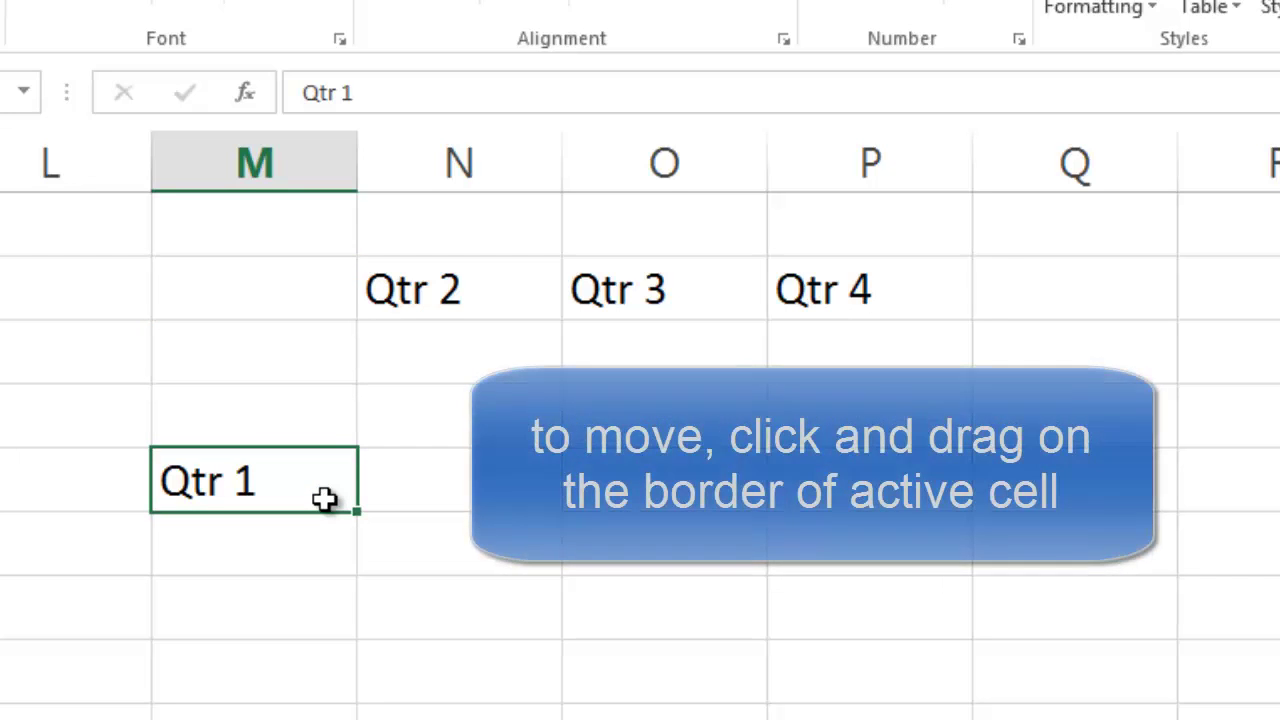
{"action": "key", "text": "ctrl+z"}
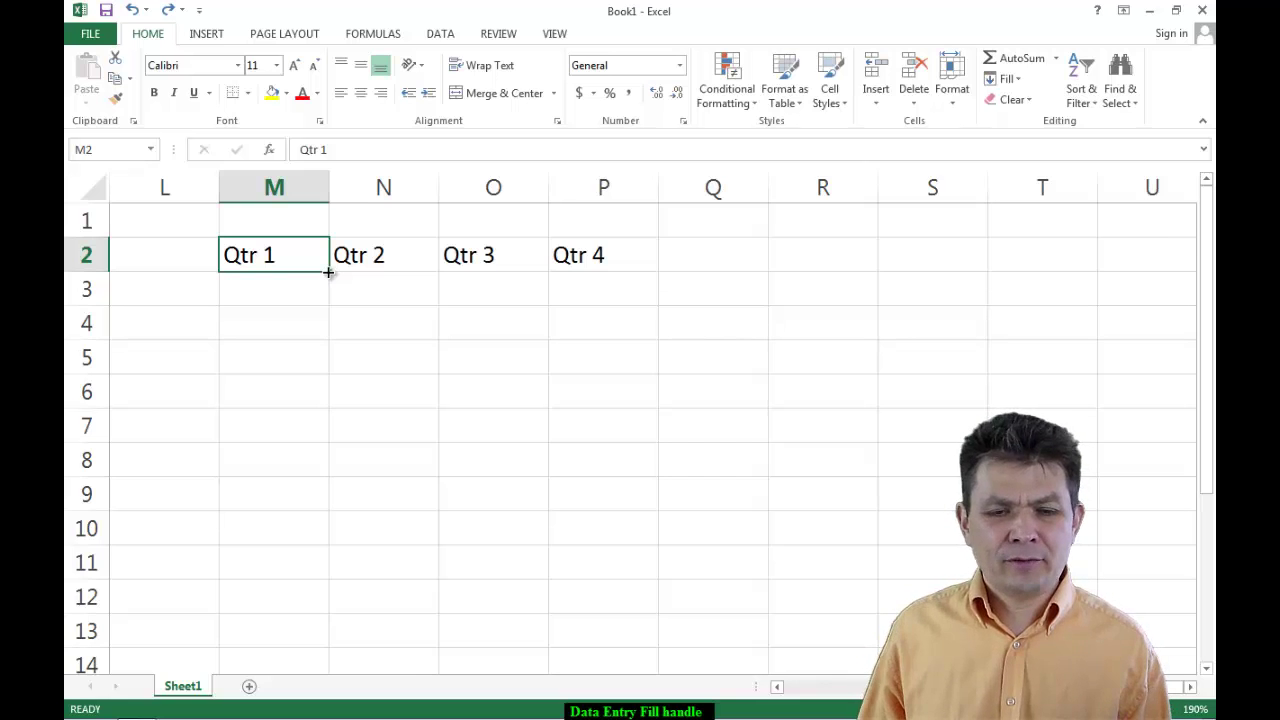
Fill the quarter labels from M2 down to M11, and enter 90 in cell O8 to dismiss the fill options.
{"action": "left_click_drag", "start_coordinate": [328, 271], "coordinate": [303, 574]}
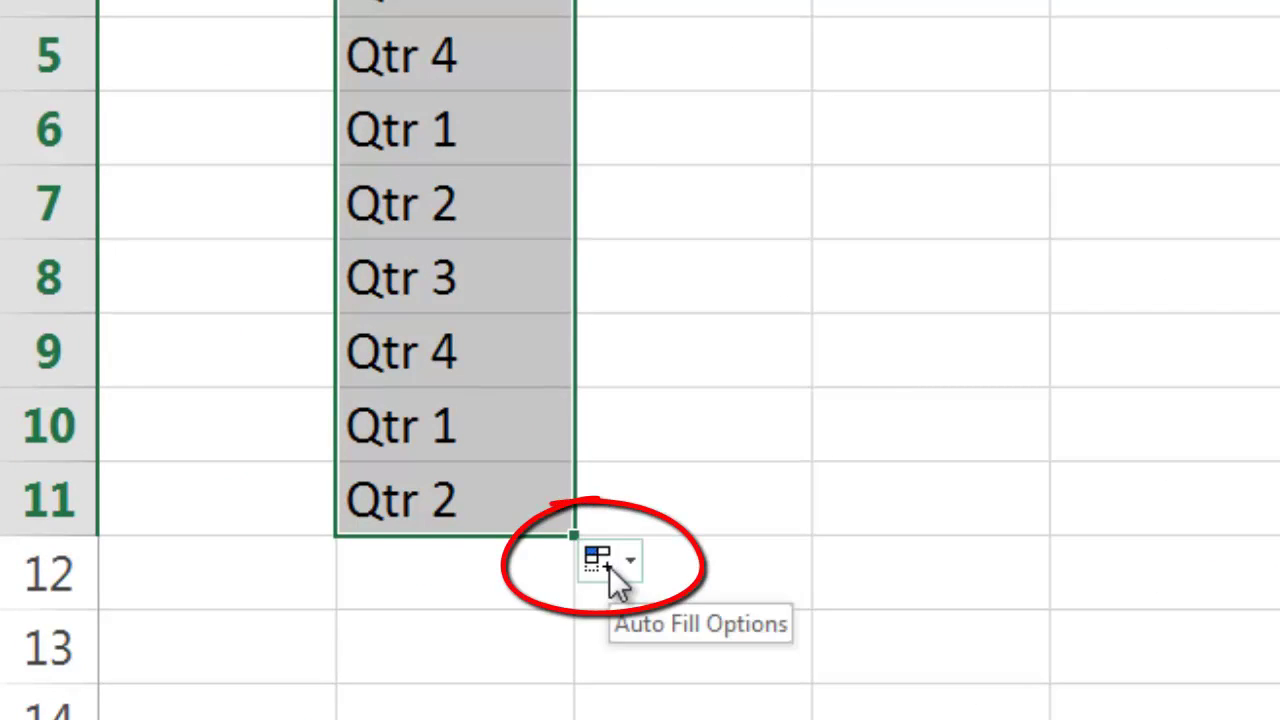
{"action": "left_click", "coordinate": [943, 284]}
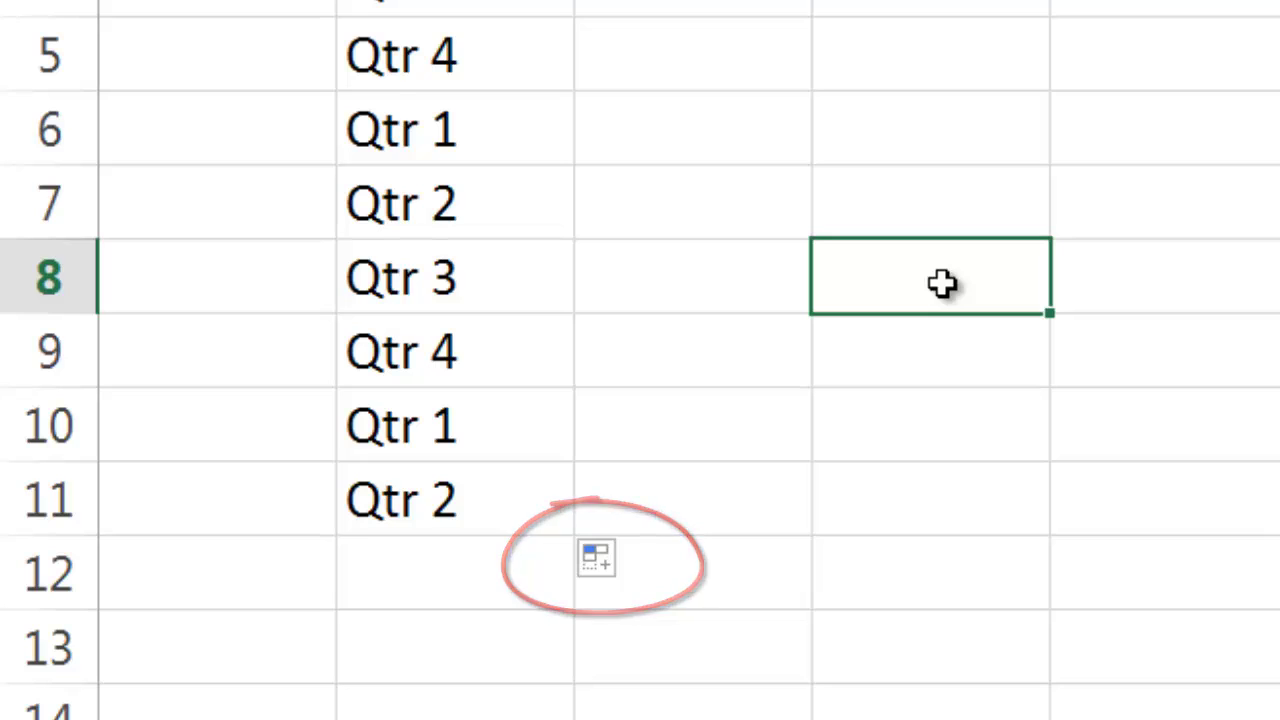
{"action": "type", "text": "90"}
{"action": "key", "text": "Return"}
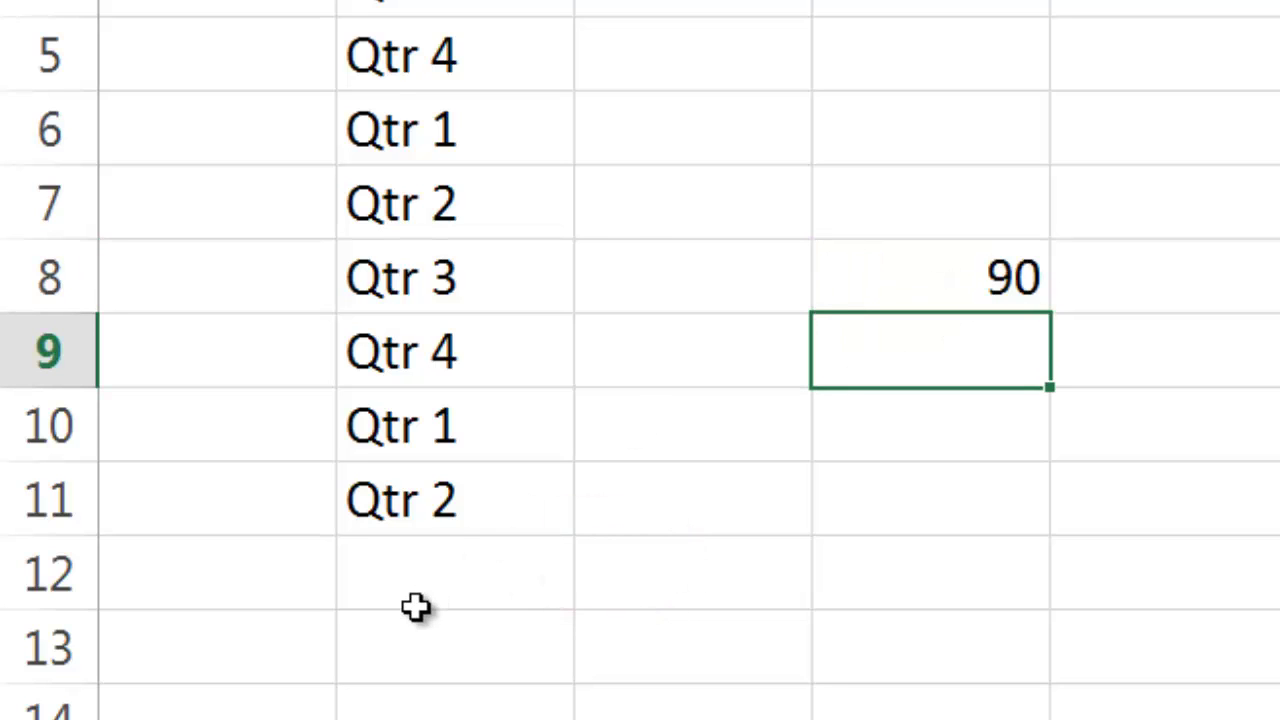